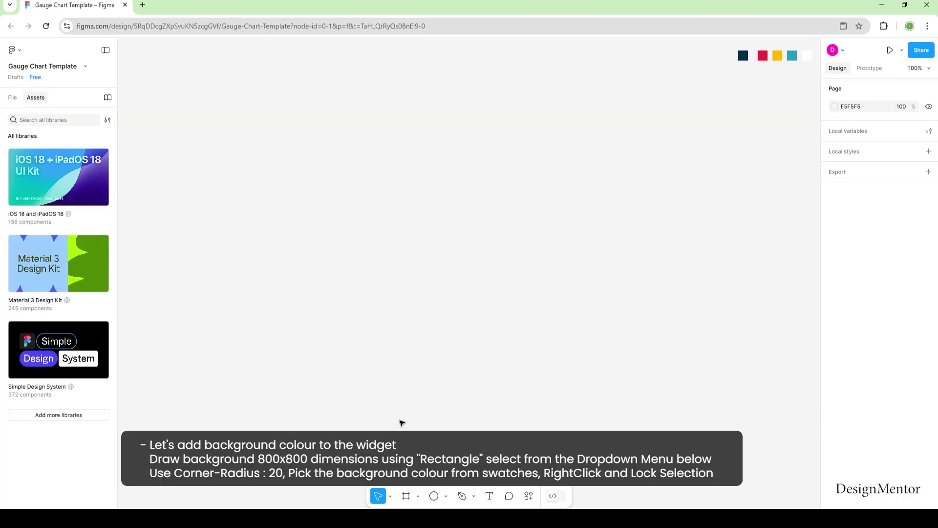
# Step: Draw an 800×800 rectangle with a corner radius of 20
pyautogui.click(445, 496)
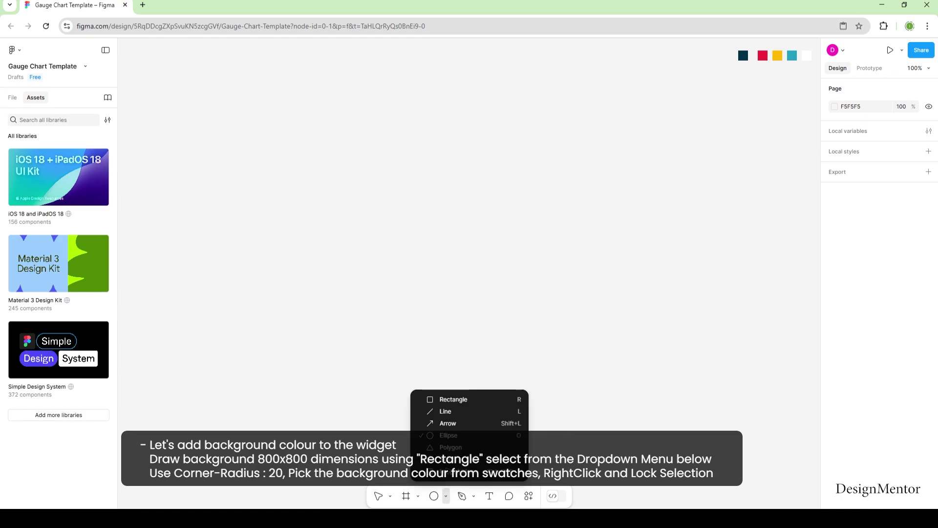
pyautogui.click(442, 399)
pyautogui.click(451, 214)
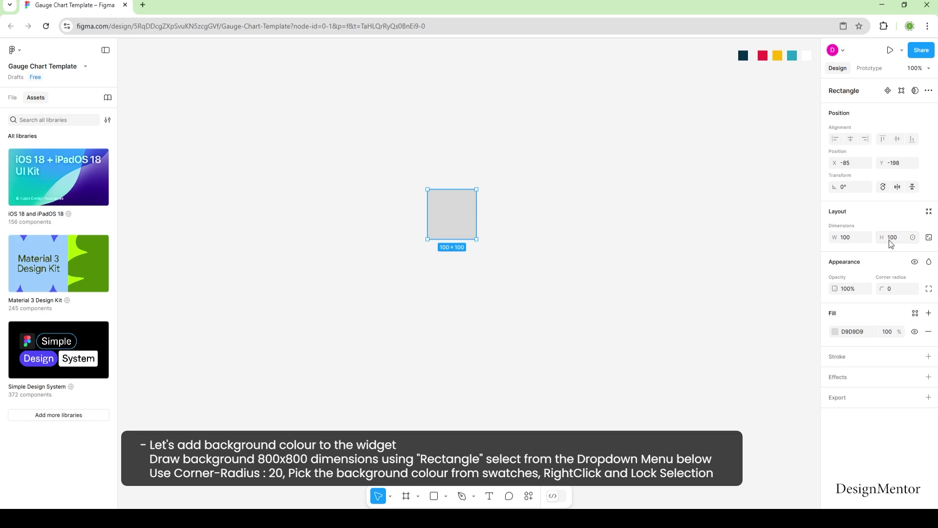
pyautogui.click(854, 239)
pyautogui.write('00')
pyautogui.press('Tab')
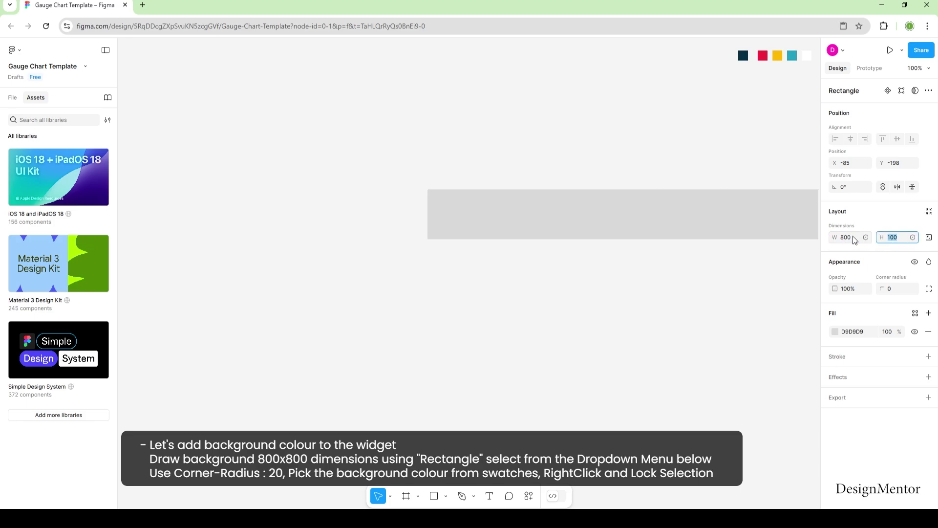
pyautogui.write('800')
pyautogui.press('Return')
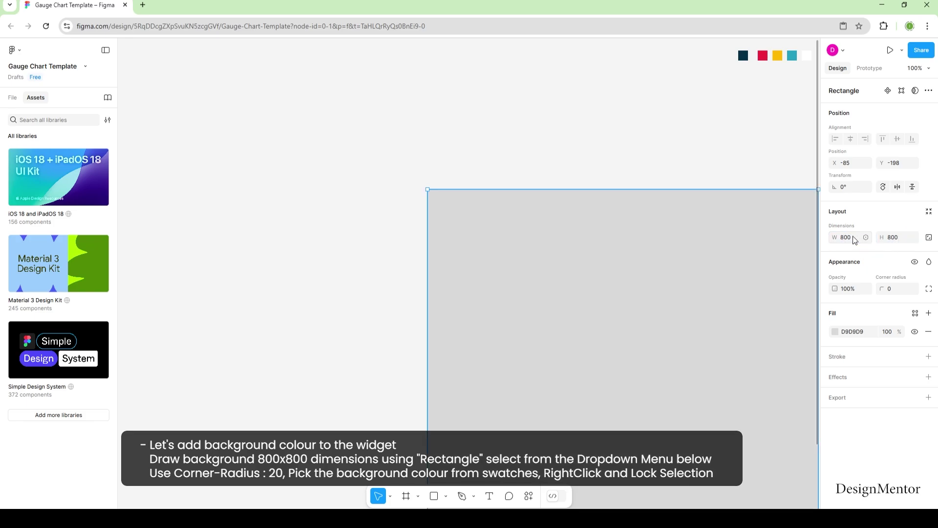
pyautogui.click(891, 293)
pyautogui.write('20')
pyautogui.press('Return')
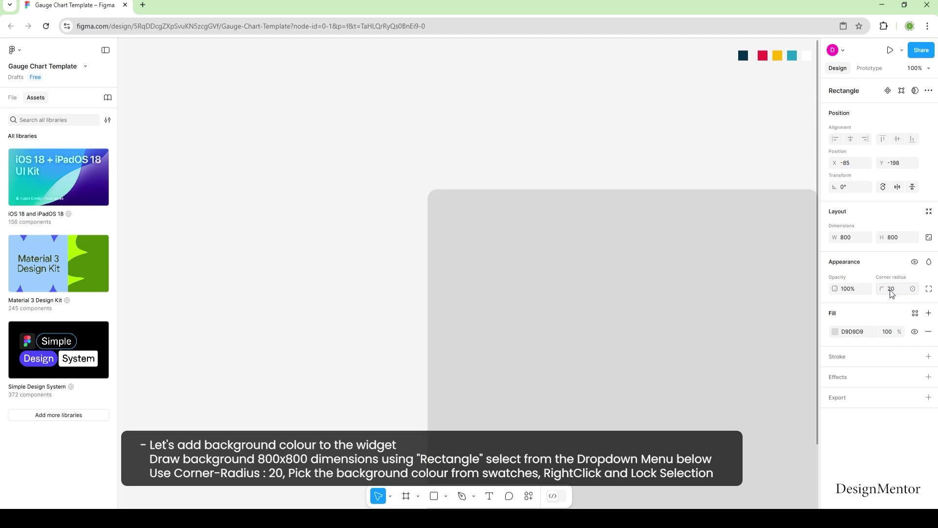
# Step: Fill the square with the dark navy swatch, centre it, and lock it
pyautogui.press('i')
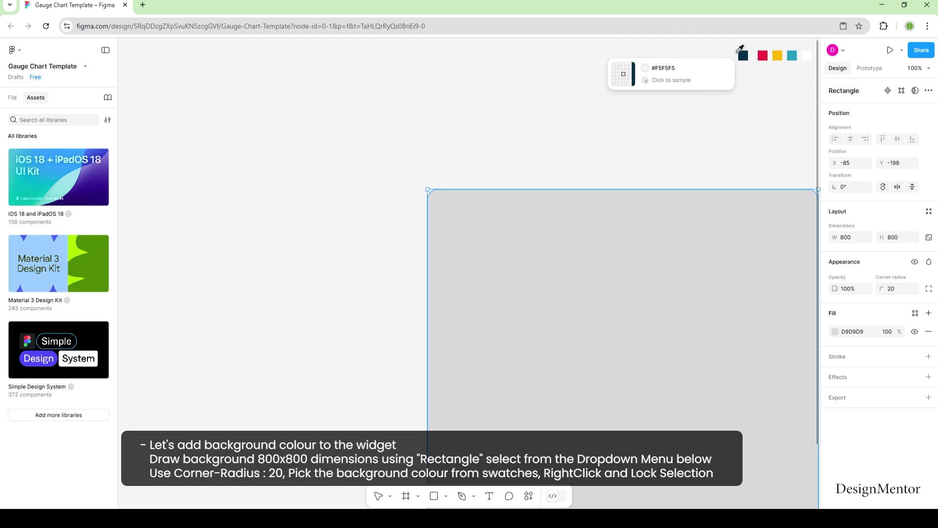
pyautogui.click(743, 55)
pyautogui.moveTo(671, 363); pyautogui.dragTo(518, 233)
pyautogui.rightClick(604, 215)
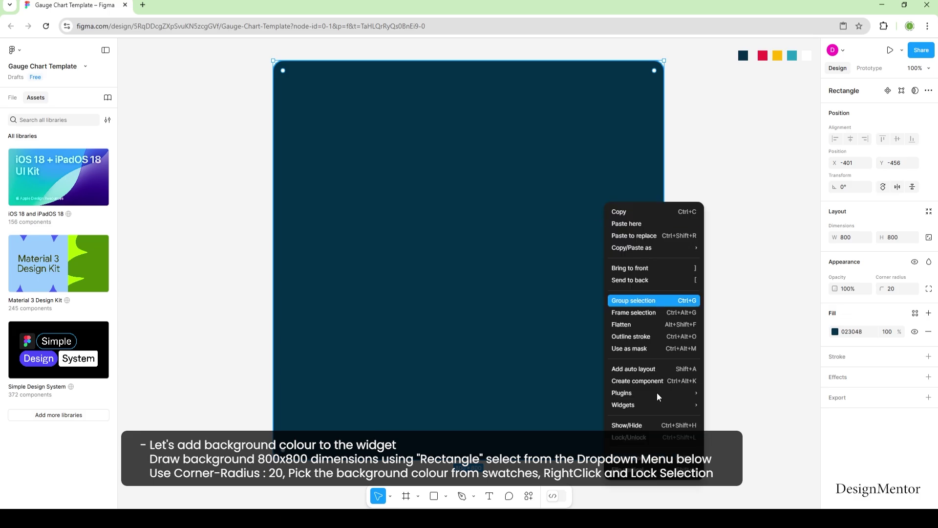
pyautogui.click(663, 437)
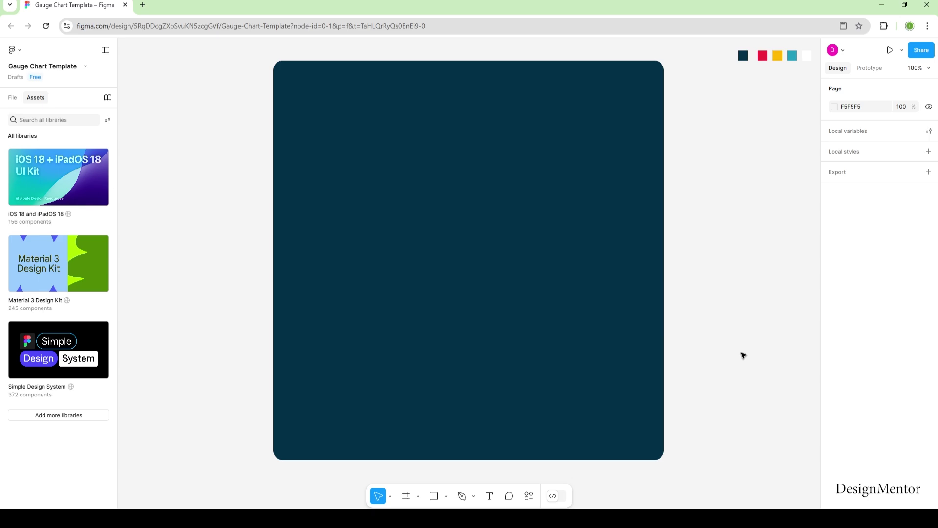
# Step: Add a 600×600 circle centred on the navy background
pyautogui.click(445, 496)
pyautogui.click(440, 435)
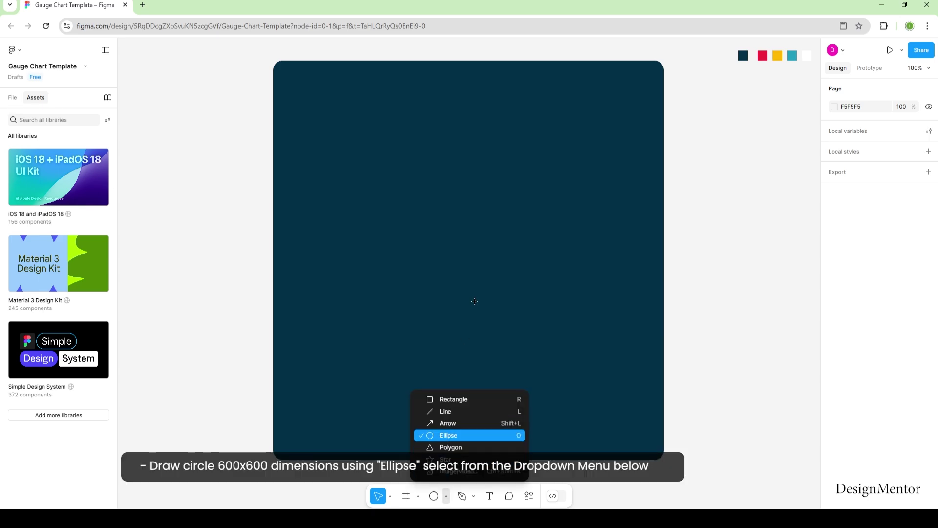
pyautogui.click(467, 242)
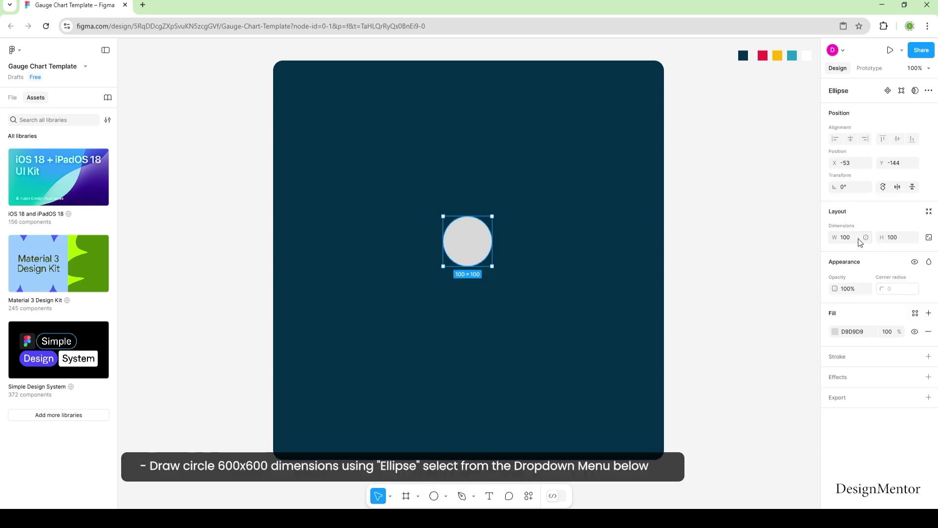
pyautogui.click(859, 239)
pyautogui.write('600')
pyautogui.press('Tab')
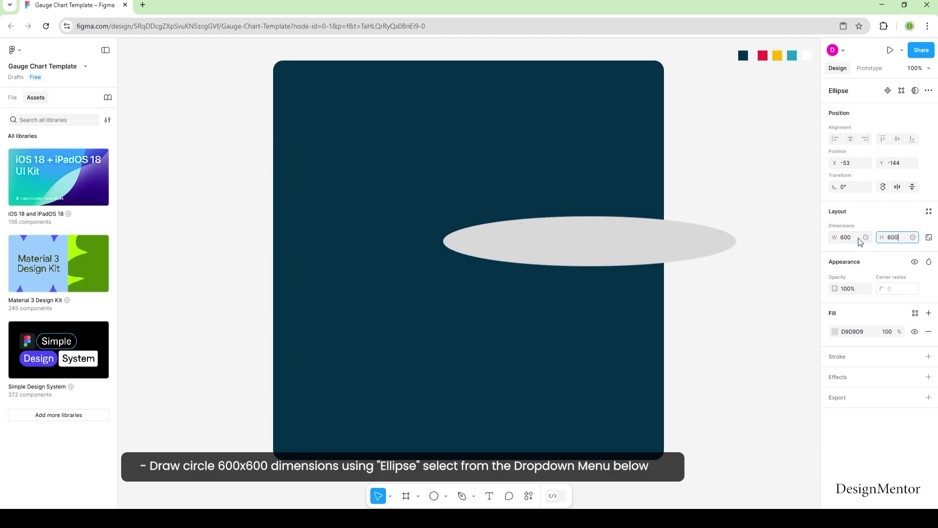
pyautogui.write('600')
pyautogui.press('Return')
pyautogui.moveTo(562, 309); pyautogui.dragTo(471, 219)
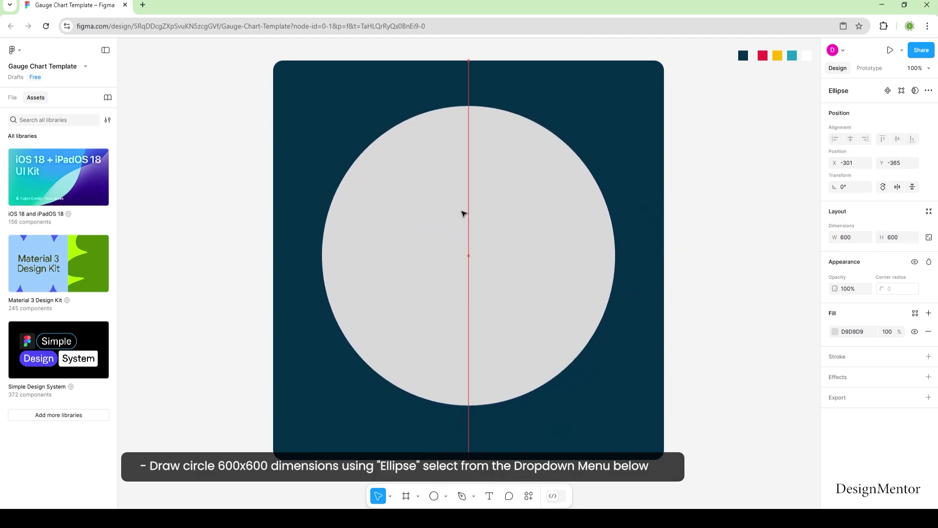
pyautogui.moveTo(471, 219); pyautogui.dragTo(463, 217)
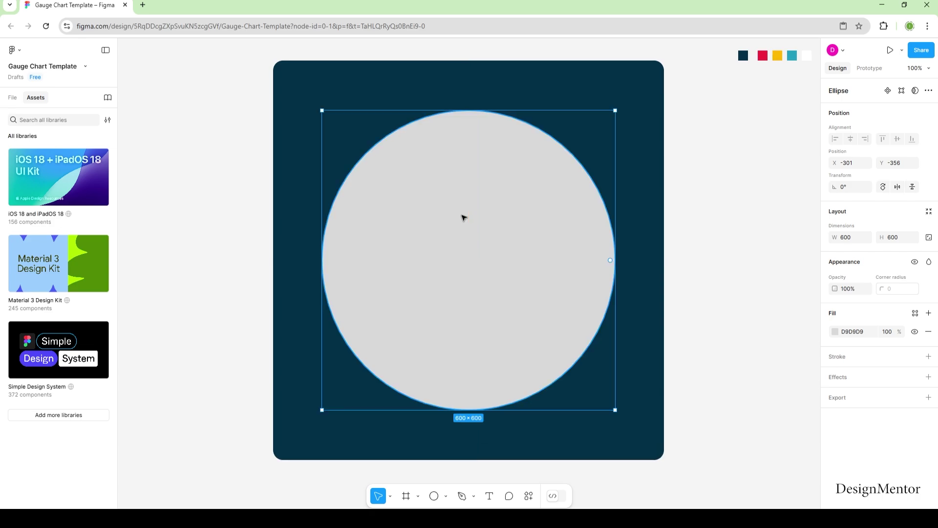
# Step: Drag the arc handles to cut a wedge and hollow out the circle's centre
pyautogui.moveTo(612, 261); pyautogui.dragTo(475, 264)
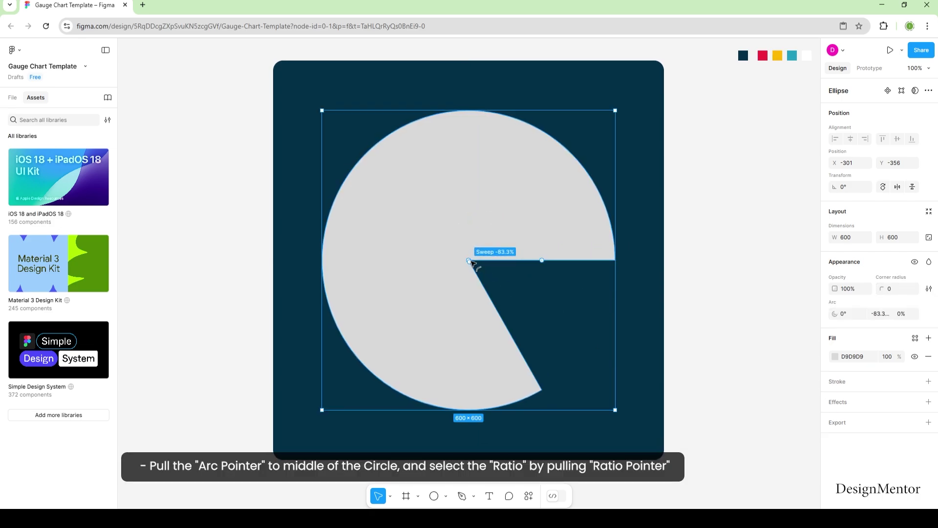
pyautogui.moveTo(474, 263); pyautogui.dragTo(472, 263)
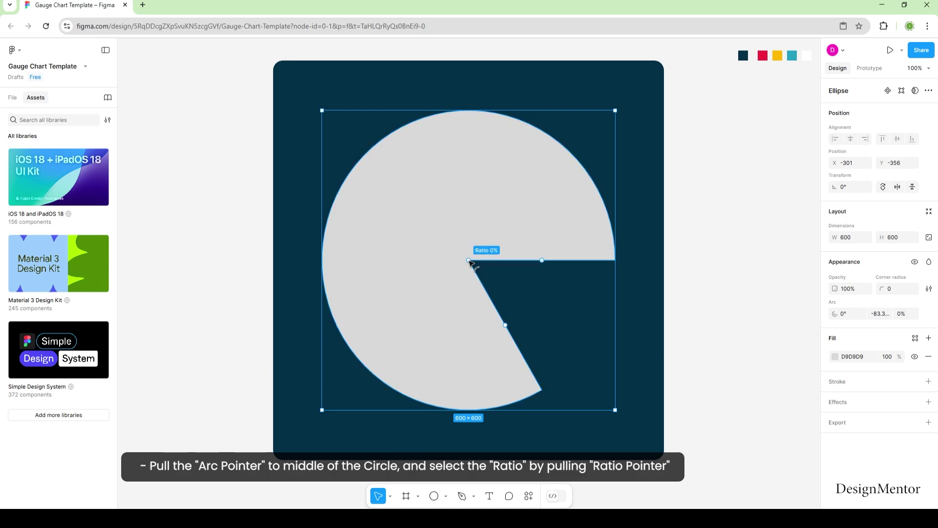
pyautogui.moveTo(468, 262); pyautogui.dragTo(487, 293)
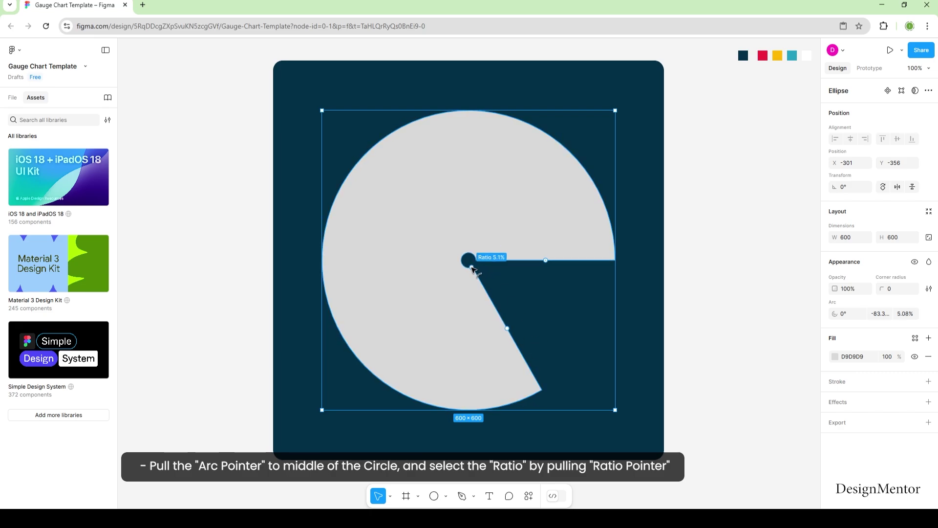
# Step: Set the arc to start 180°, sweep 16.67% and ratio 50%
pyautogui.click(847, 317)
pyautogui.write('18')
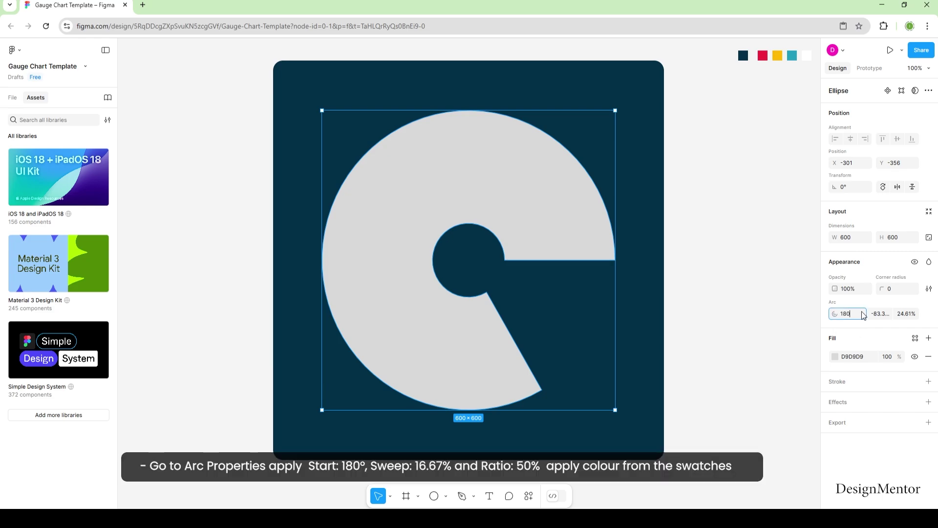
pyautogui.press('Tab')
pyautogui.write('16.6')
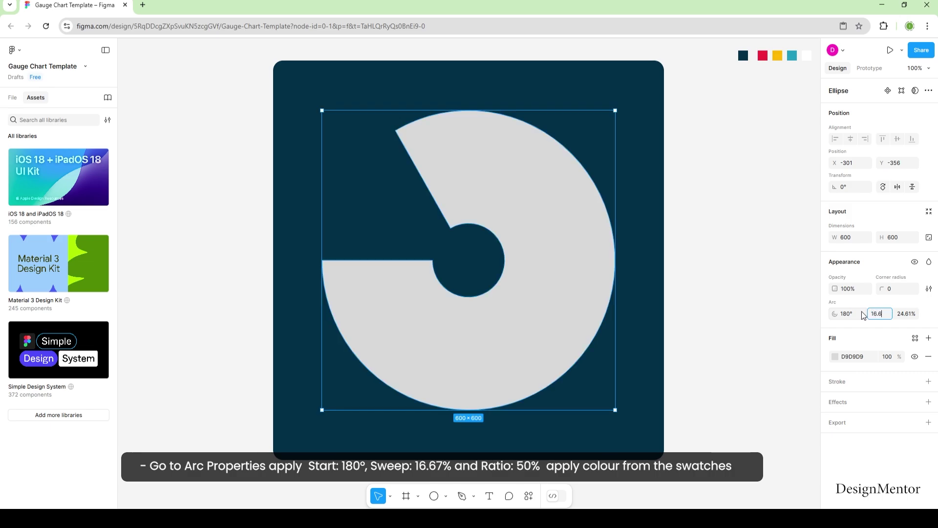
pyautogui.write('7')
pyautogui.press('Tab')
pyautogui.write('50')
pyautogui.press('Return')
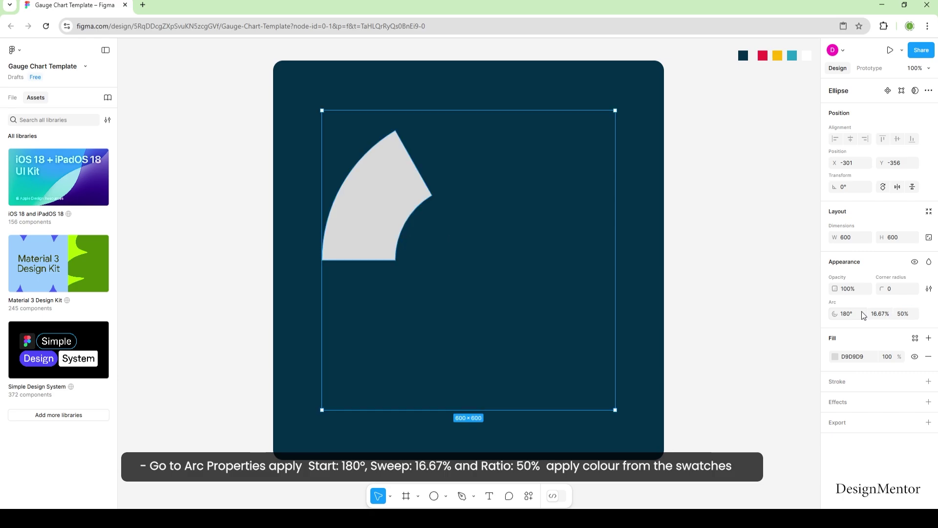
# Step: Fill the arc segment with the red swatch colour
pyautogui.click(722, 293)
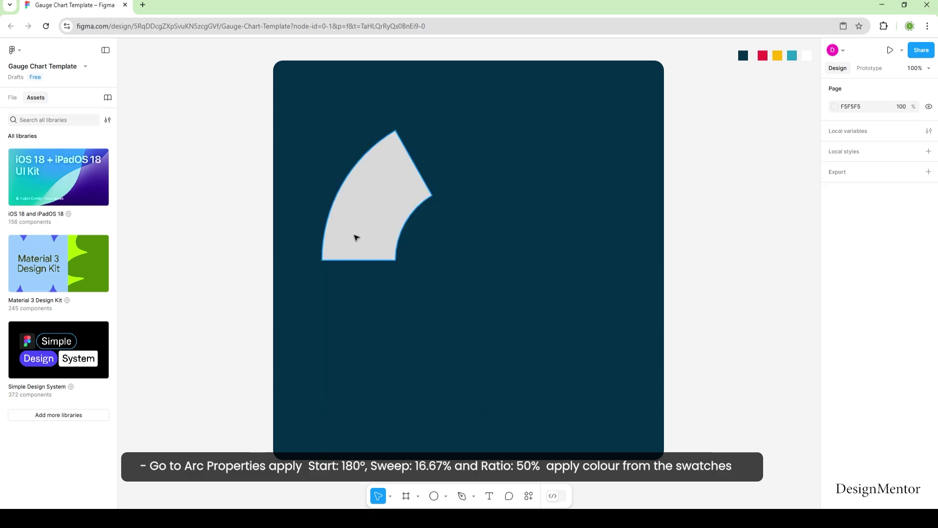
pyautogui.click(392, 195)
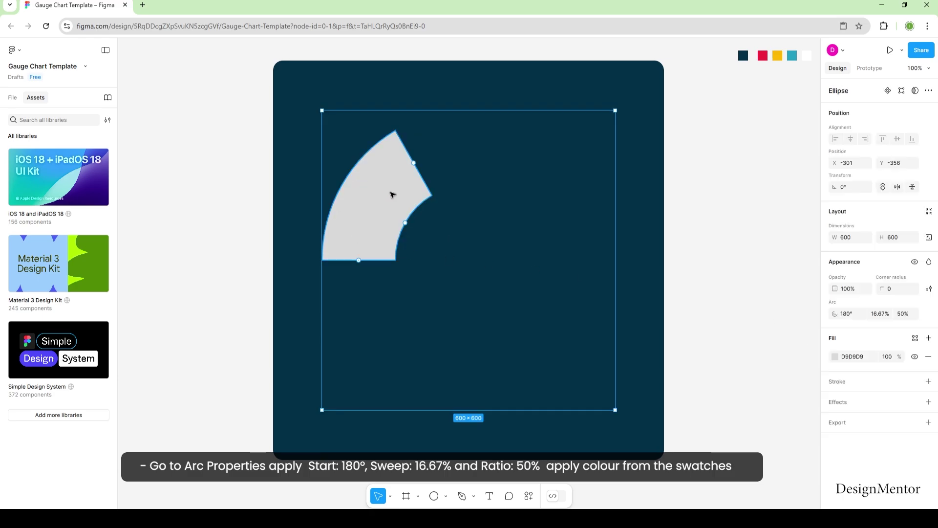
pyautogui.press('i')
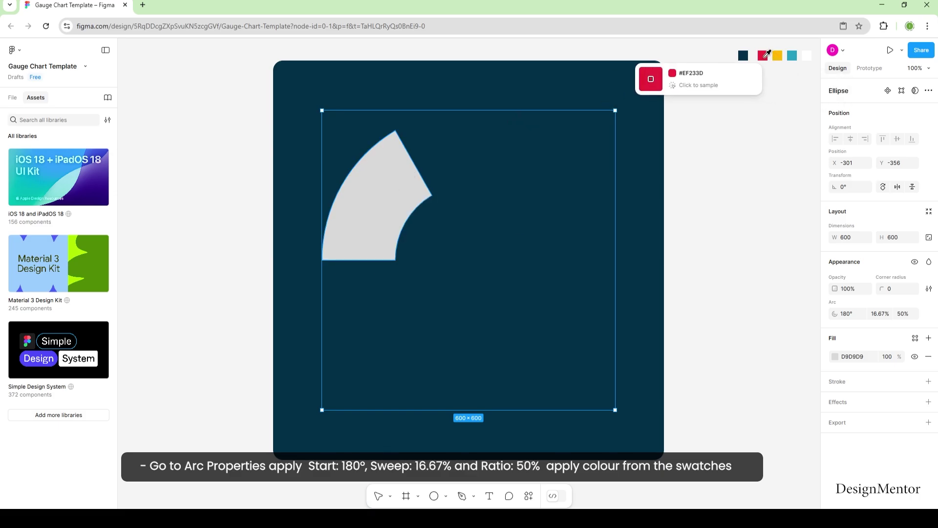
pyautogui.click(765, 55)
pyautogui.click(596, 220)
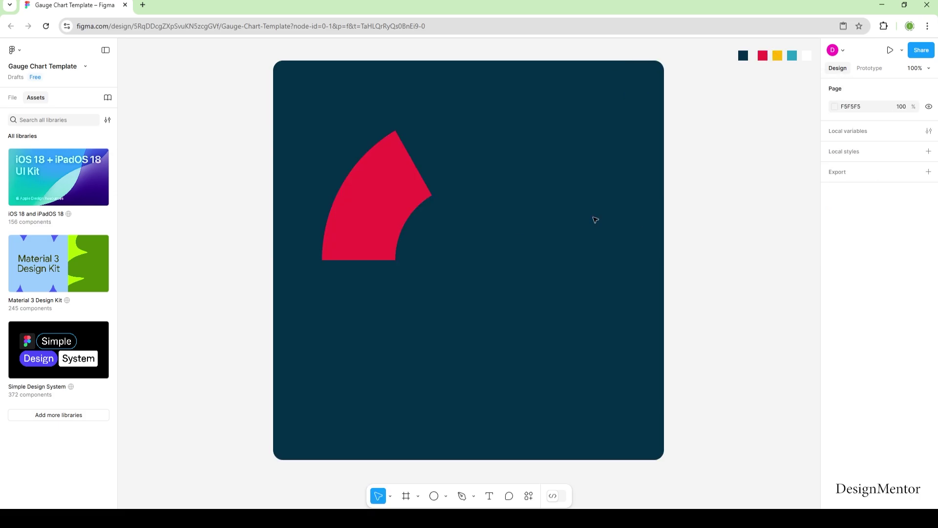
# Step: Copy the red arc into the next position and make it yellow
pyautogui.rightClick(390, 158)
pyautogui.rightClick(374, 198)
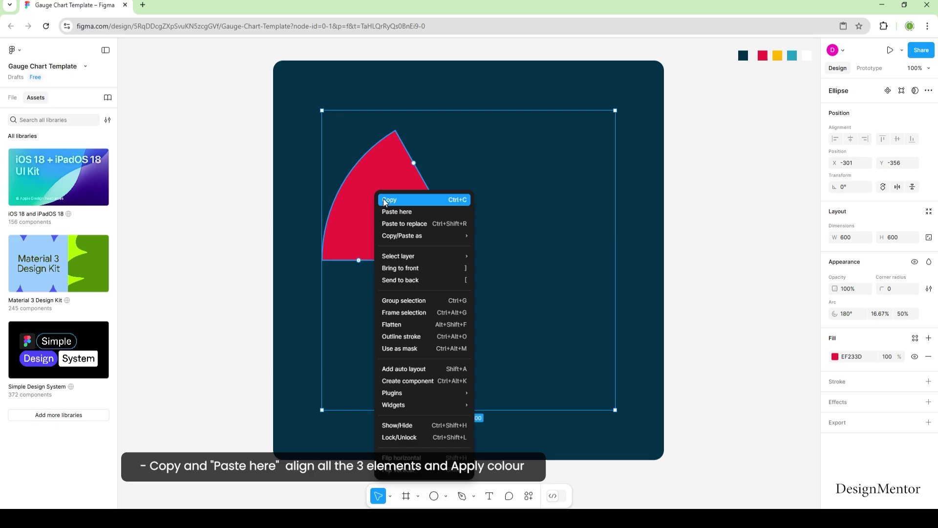
pyautogui.click(390, 199)
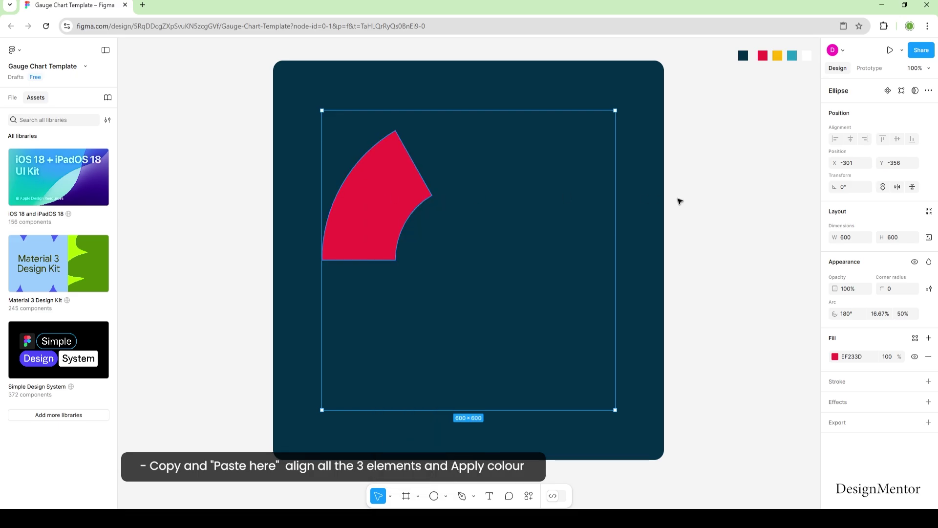
pyautogui.moveTo(361, 261)
pyautogui.mouseDown()
pyautogui.moveTo(374, 210)
pyautogui.moveTo(421, 164)
pyautogui.mouseUp()
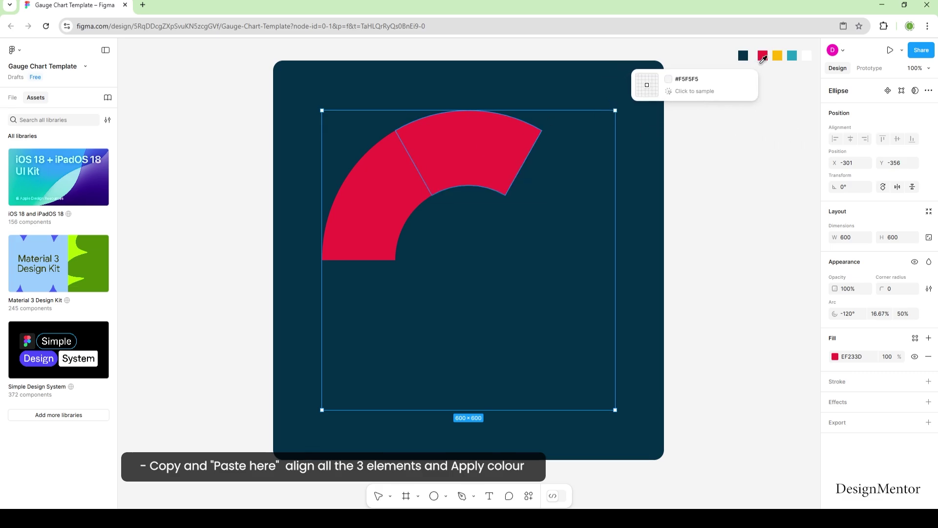
pyautogui.click(777, 56)
pyautogui.click(735, 259)
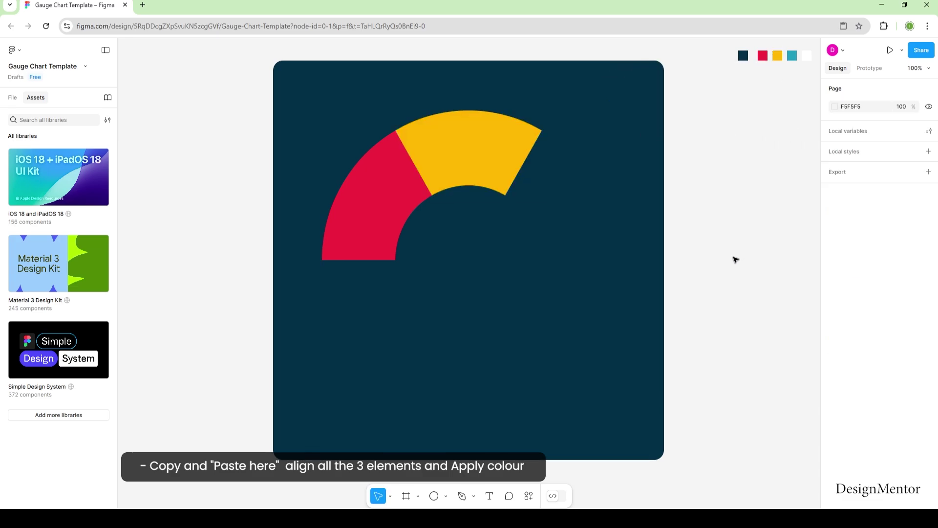
# Step: Copy the yellow arc onto the right third and fill it teal
pyautogui.rightClick(496, 142)
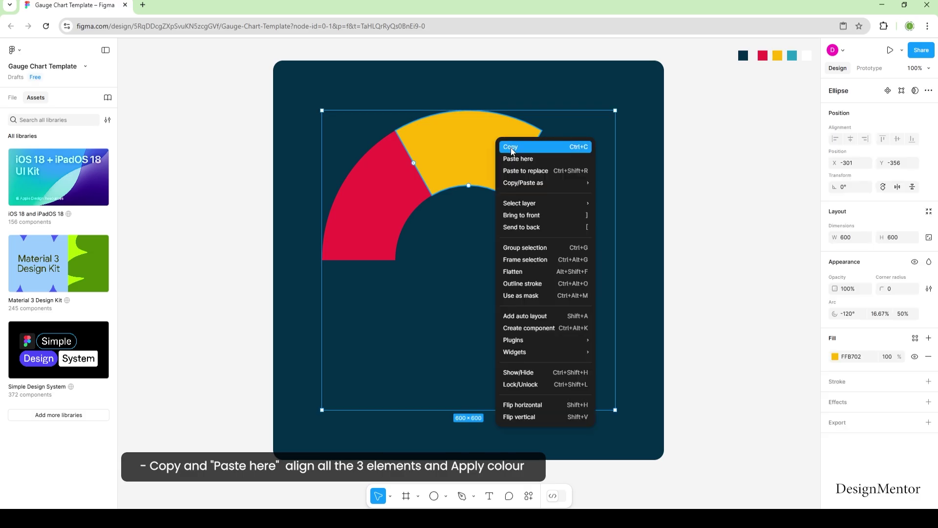
pyautogui.click(511, 145)
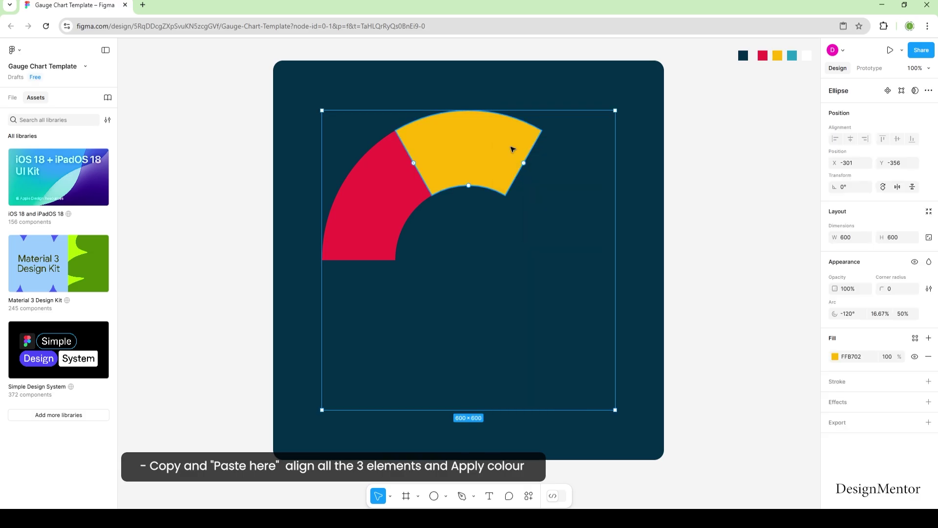
pyautogui.moveTo(415, 164); pyautogui.dragTo(529, 173)
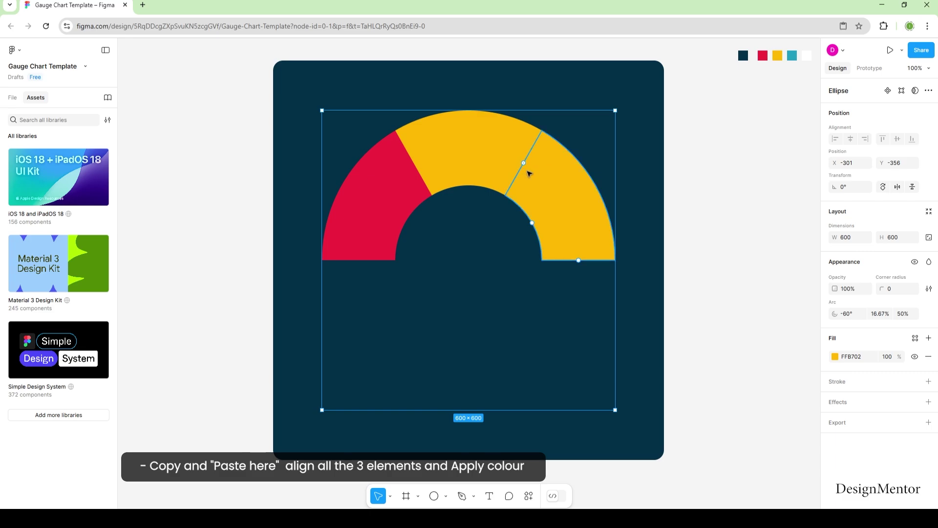
pyautogui.press('i')
pyautogui.click(791, 55)
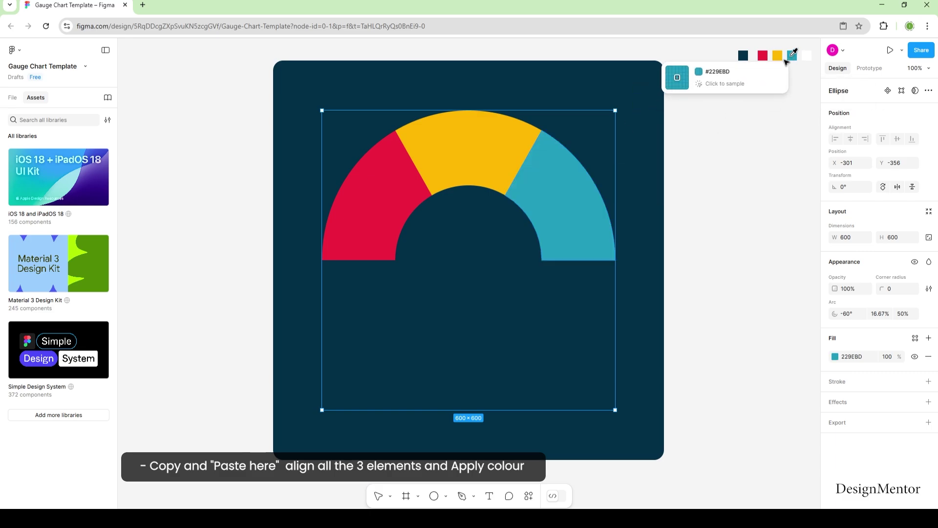
pyautogui.click(716, 318)
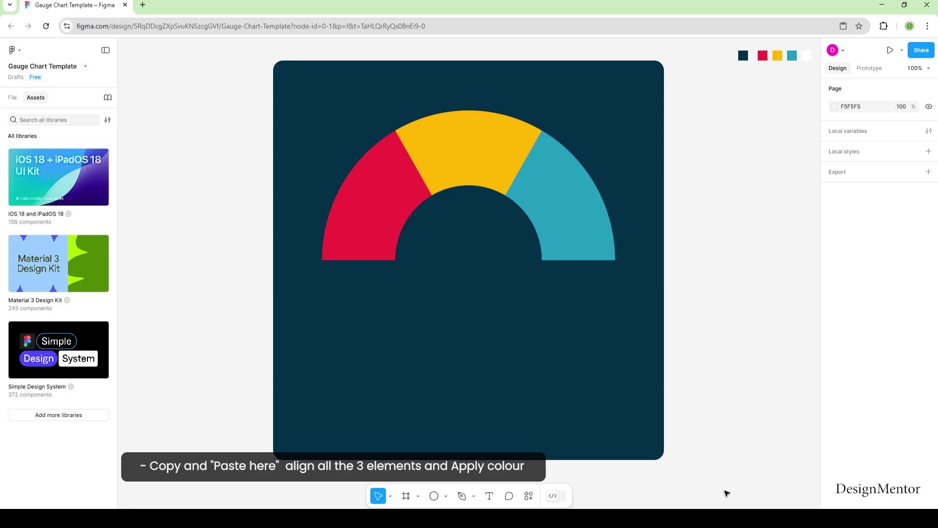
# Step: Add a 100×100 white half-circle hub centred on the gauge baseline
pyautogui.click(439, 499)
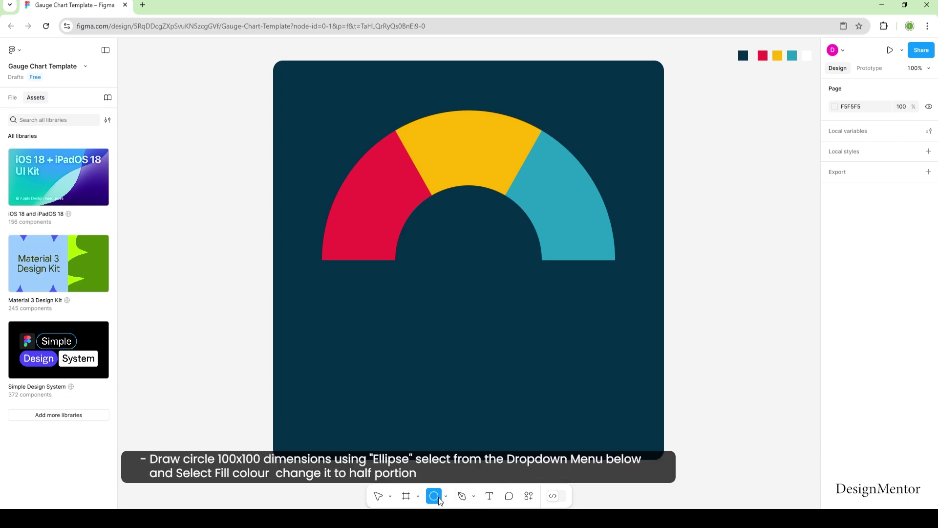
pyautogui.click(465, 253)
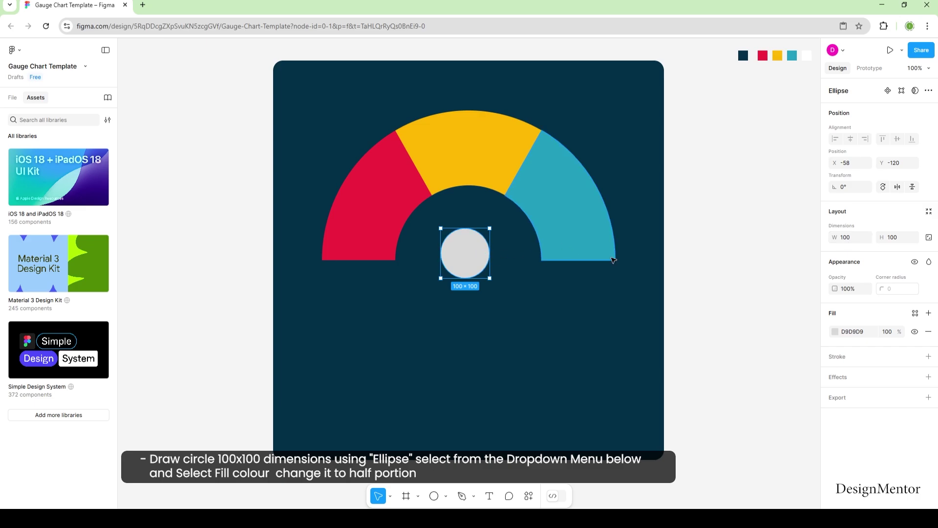
pyautogui.click(835, 332)
pyautogui.click(707, 263)
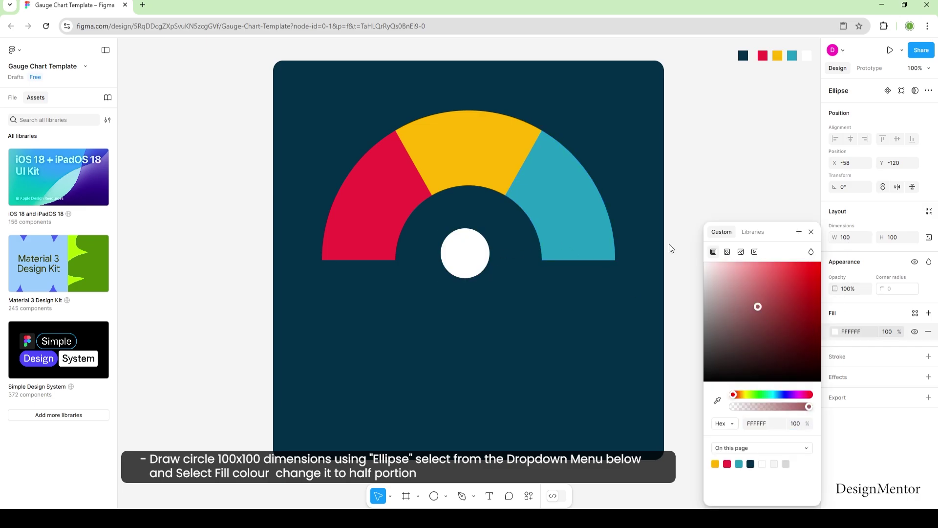
pyautogui.click(509, 250)
pyautogui.moveTo(476, 251)
pyautogui.mouseDown()
pyautogui.moveTo(482, 258)
pyautogui.moveTo(455, 263)
pyautogui.mouseUp()
pyautogui.click(722, 313)
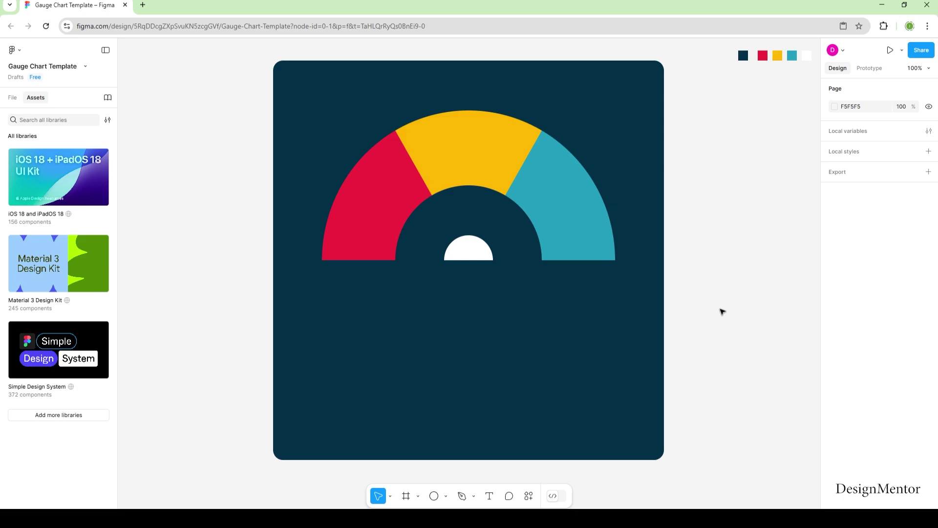
# Step: Draw a closed three-point needle path from the hub toward the teal arc
pyautogui.press('p')
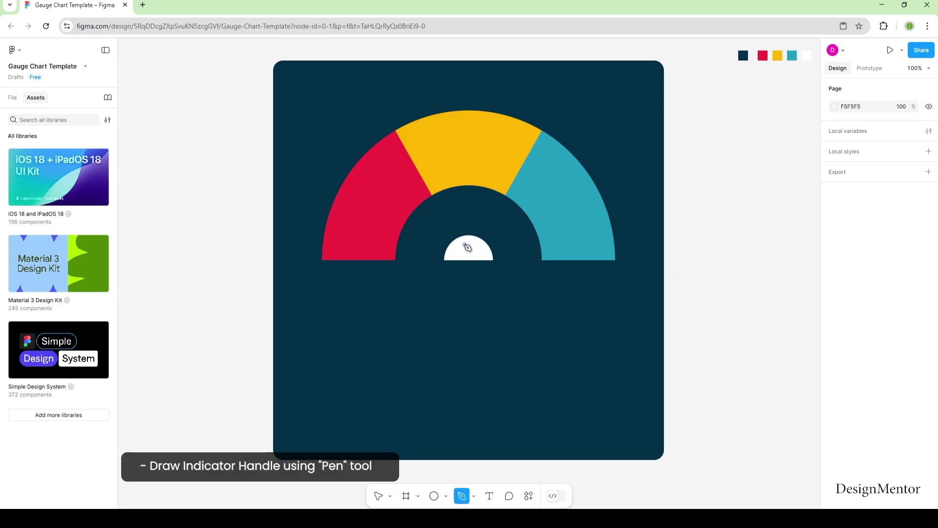
pyautogui.click(465, 244)
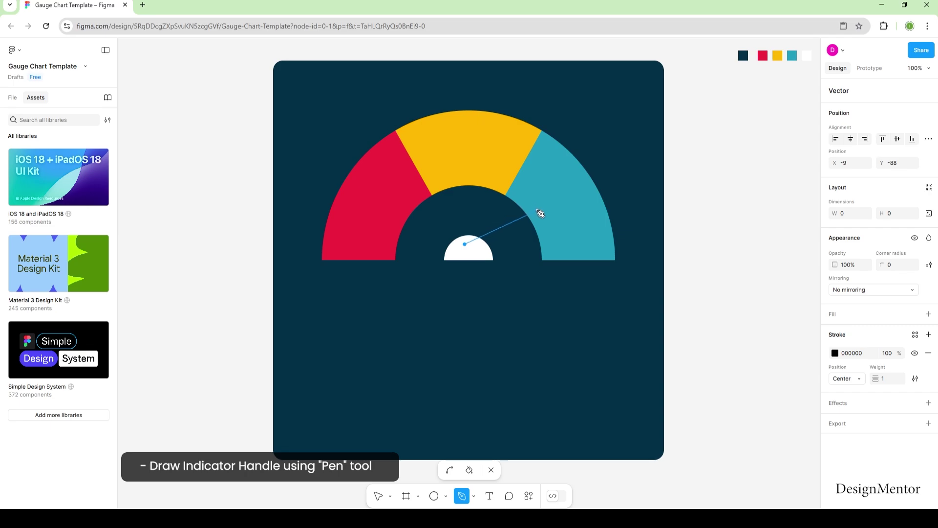
pyautogui.click(536, 205)
pyautogui.click(482, 254)
pyautogui.click(464, 244)
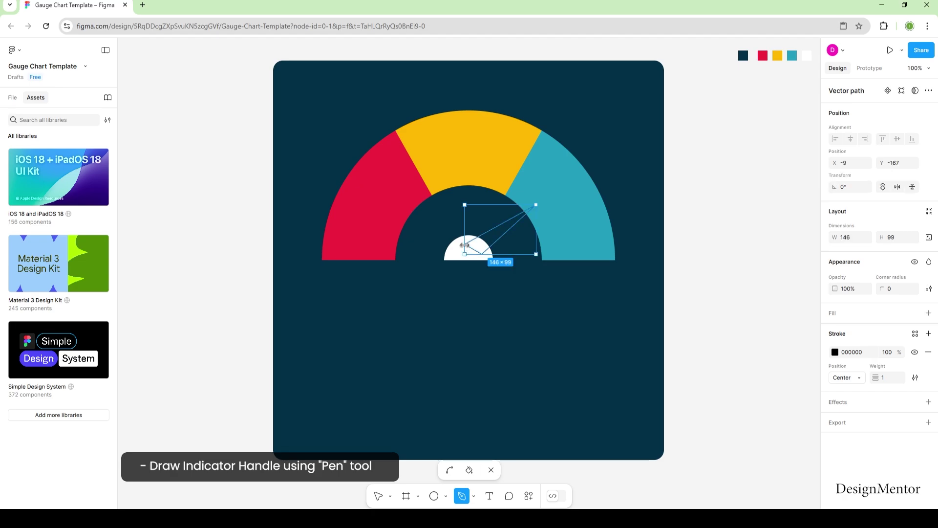
pyautogui.press('Escape')
# Step: Give the needle a white fill and remove its outline
pyautogui.click(843, 315)
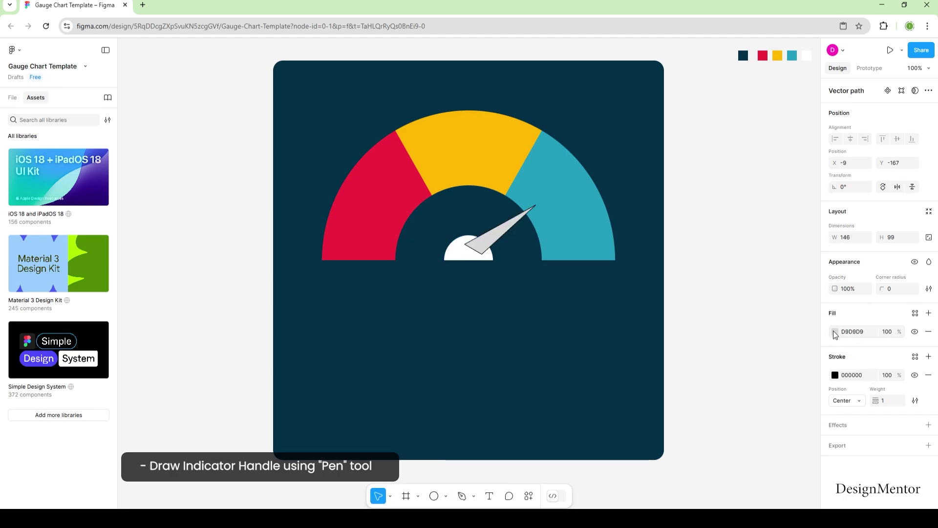
pyautogui.click(835, 331)
pyautogui.click(850, 313)
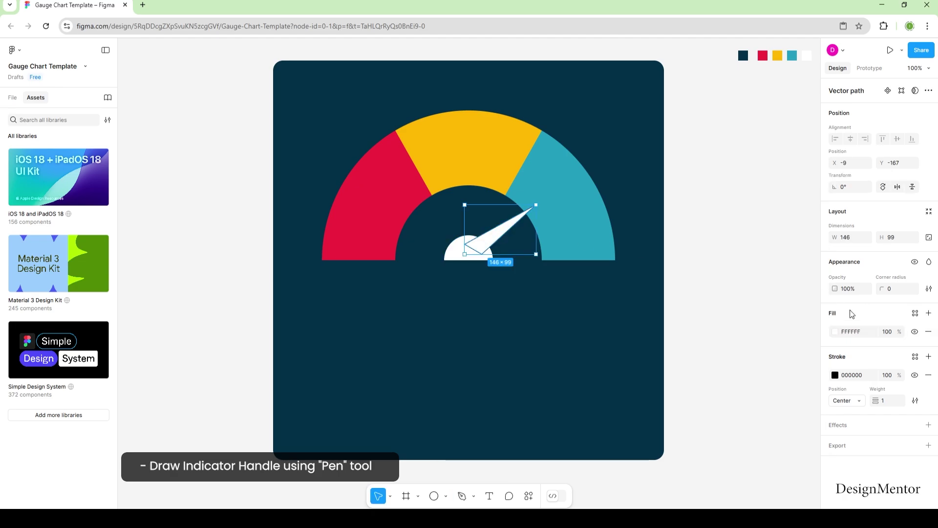
pyautogui.click(928, 375)
pyautogui.click(784, 334)
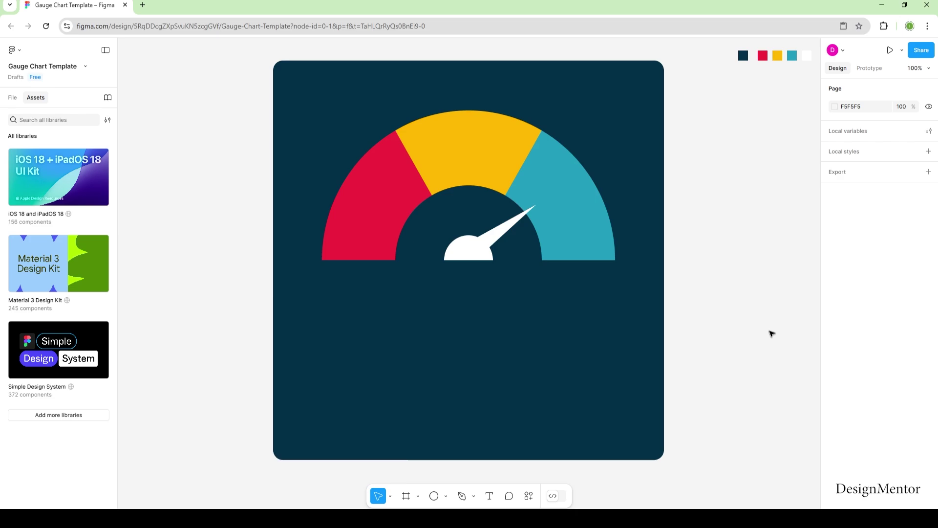
# Step: Add a circle with no fill and a white outline
pyautogui.click(445, 496)
pyautogui.click(453, 434)
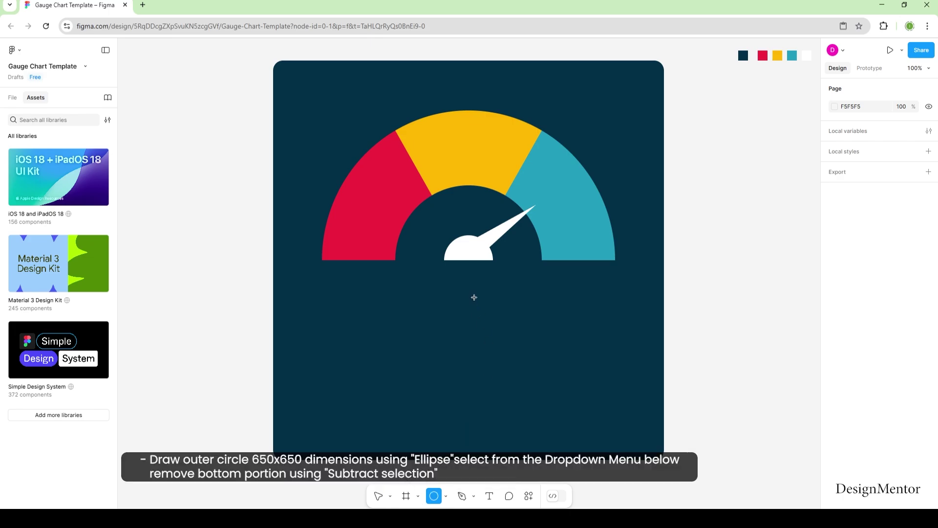
pyautogui.click(472, 297)
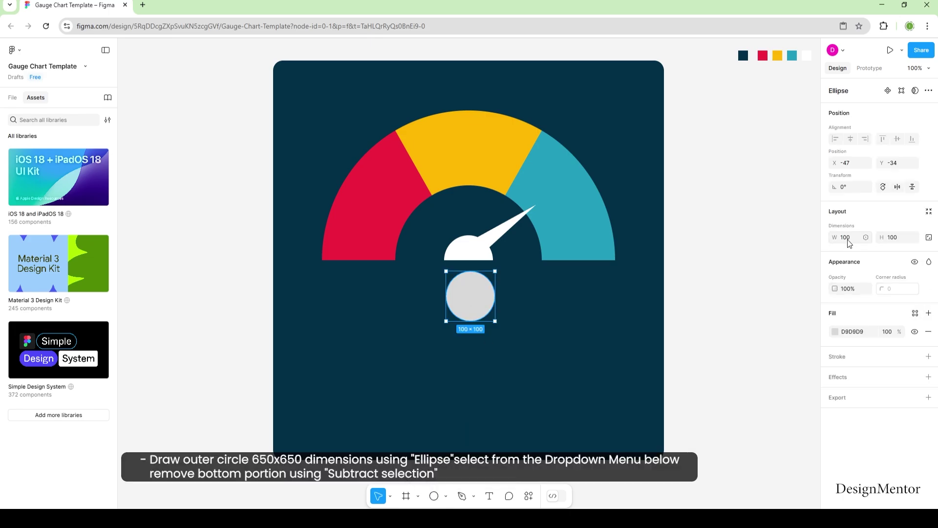
pyautogui.click(928, 356)
pyautogui.click(928, 333)
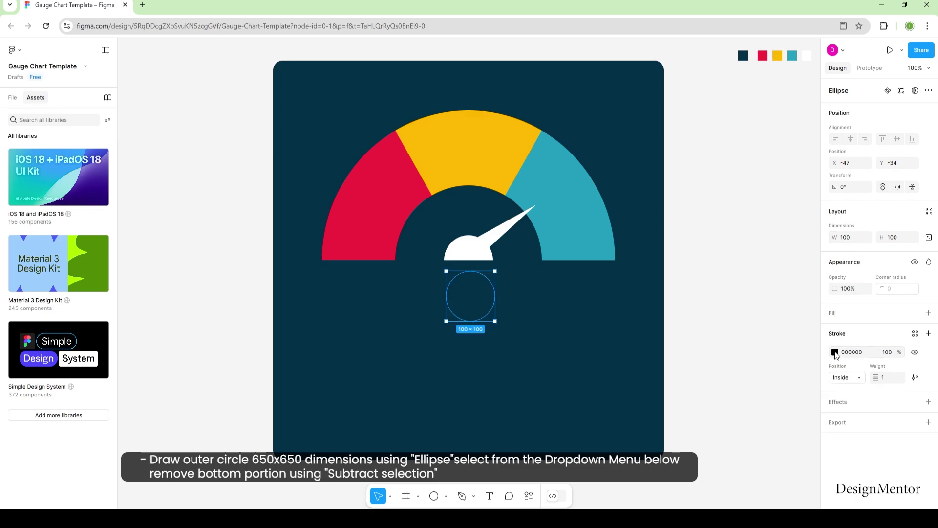
pyautogui.click(835, 352)
pyautogui.click(715, 463)
pyautogui.click(811, 232)
# Step: Resize the outlined circle to 650×650 and centre it on the gauge
pyautogui.click(854, 239)
pyautogui.write('650')
pyautogui.press('Tab')
pyautogui.write('650')
pyautogui.press('Return')
pyautogui.moveTo(740, 347); pyautogui.dragTo(605, 176)
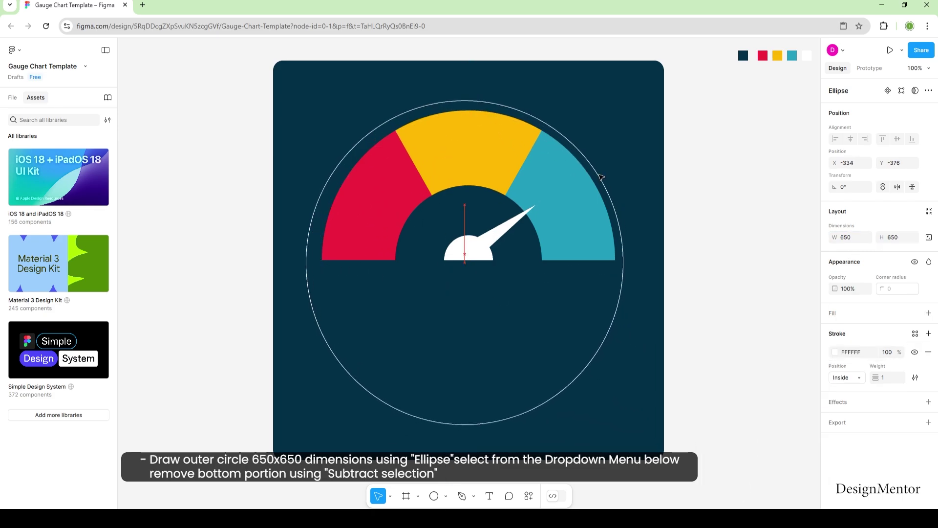
pyautogui.click(752, 276)
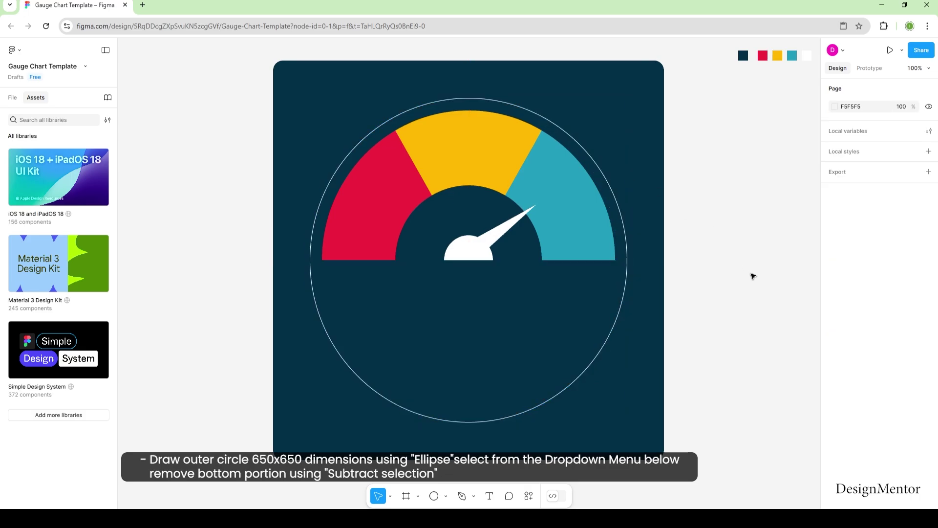
# Step: Draw a rectangle covering the ring's lower half, aligned to the gauge baseline
pyautogui.click(446, 496)
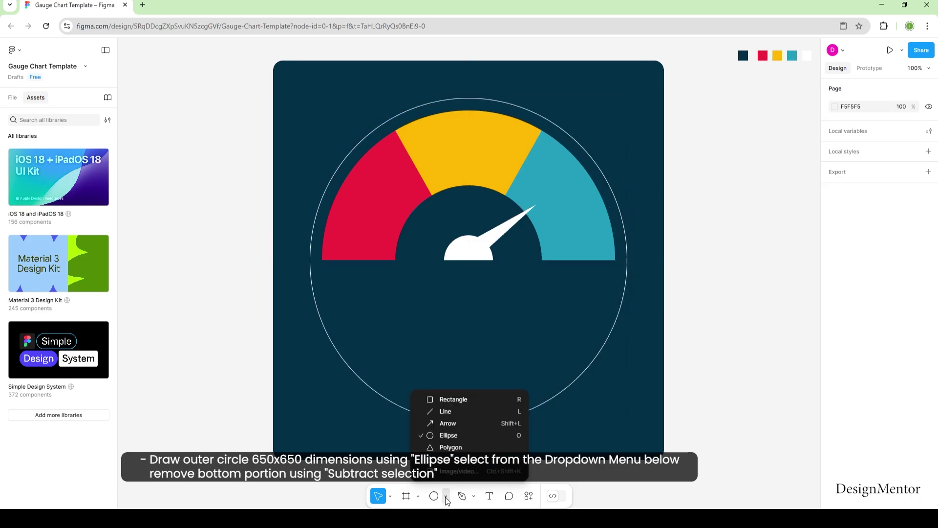
pyautogui.click(450, 397)
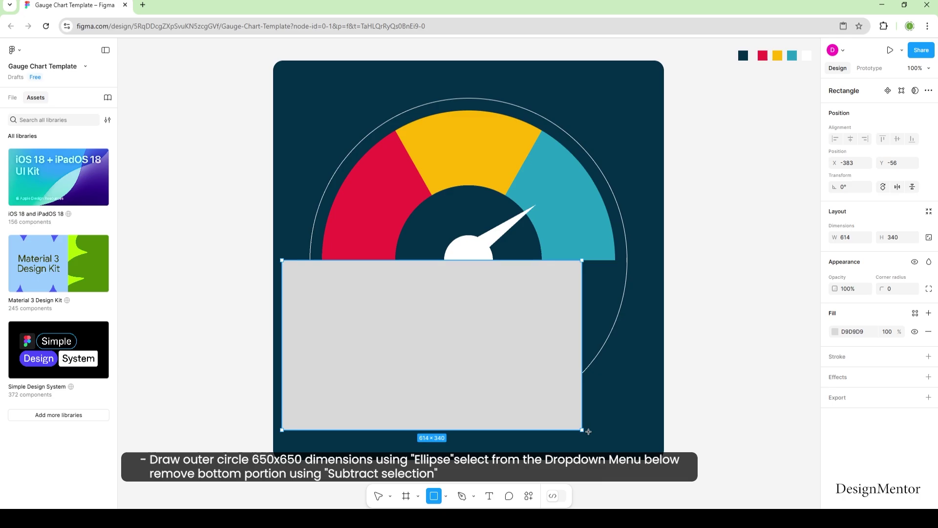
pyautogui.moveTo(281, 263); pyautogui.dragTo(652, 447)
pyautogui.moveTo(598, 356); pyautogui.dragTo(581, 332)
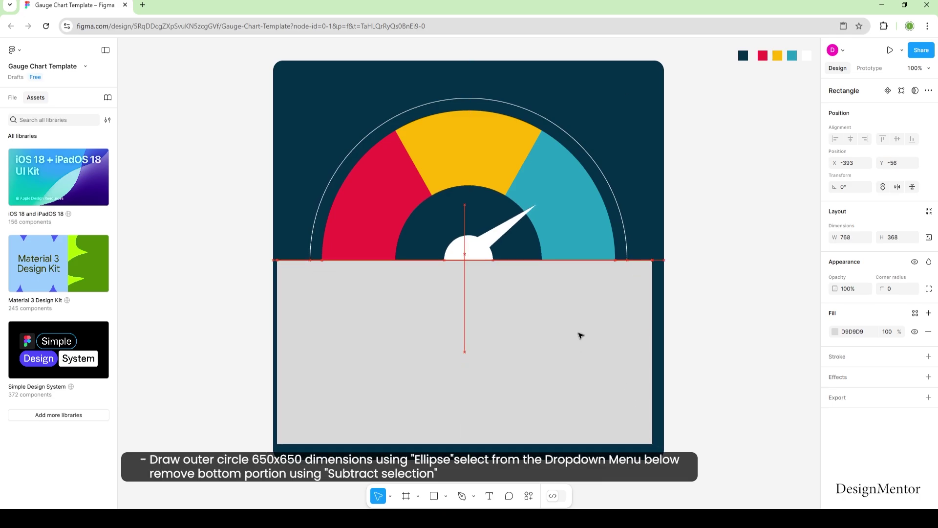
pyautogui.click(657, 337)
# Step: Subtract the rectangle from the outer ring, then move the whole gauge lower
pyautogui.click(627, 240)
pyautogui.keyDown('shift'); pyautogui.click(649, 302); pyautogui.keyUp('shift')
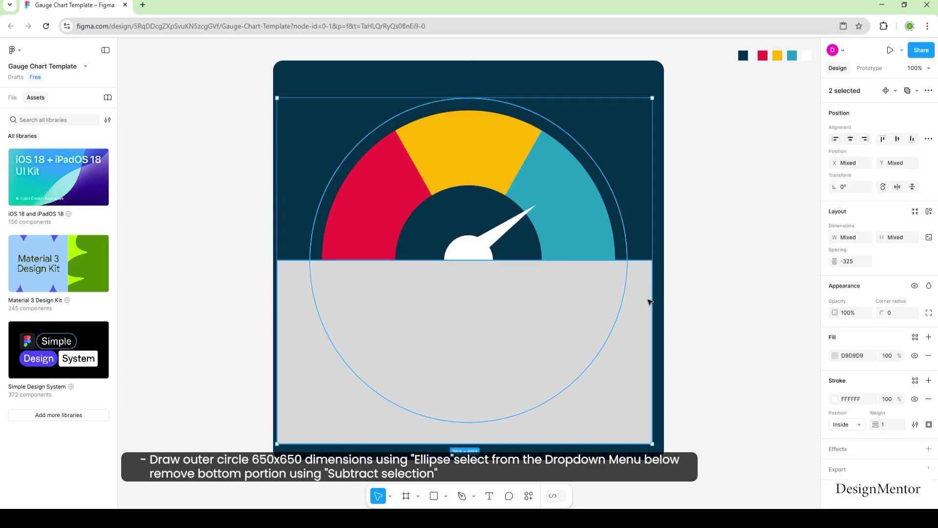
pyautogui.click(917, 90)
pyautogui.click(801, 120)
pyautogui.click(750, 260)
pyautogui.moveTo(302, 105); pyautogui.dragTo(620, 398)
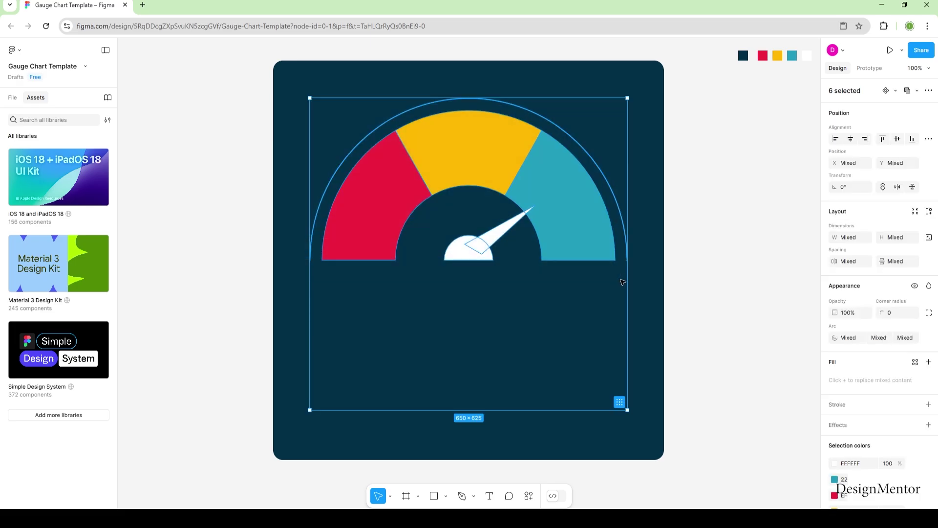
pyautogui.moveTo(622, 222); pyautogui.dragTo(622, 282)
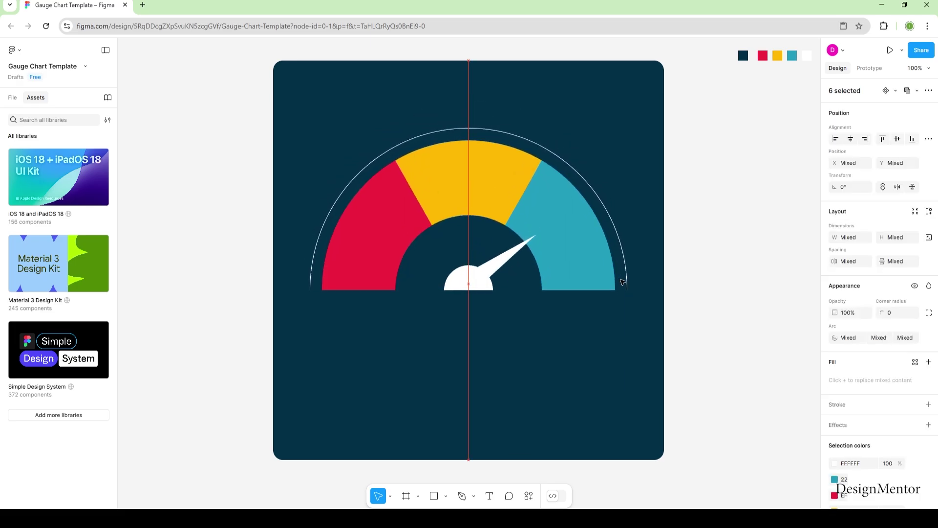
# Step: Add a white '50' text label, size 30, above the gauge
pyautogui.click(708, 262)
pyautogui.press('t')
pyautogui.click(462, 125)
pyautogui.click(887, 373)
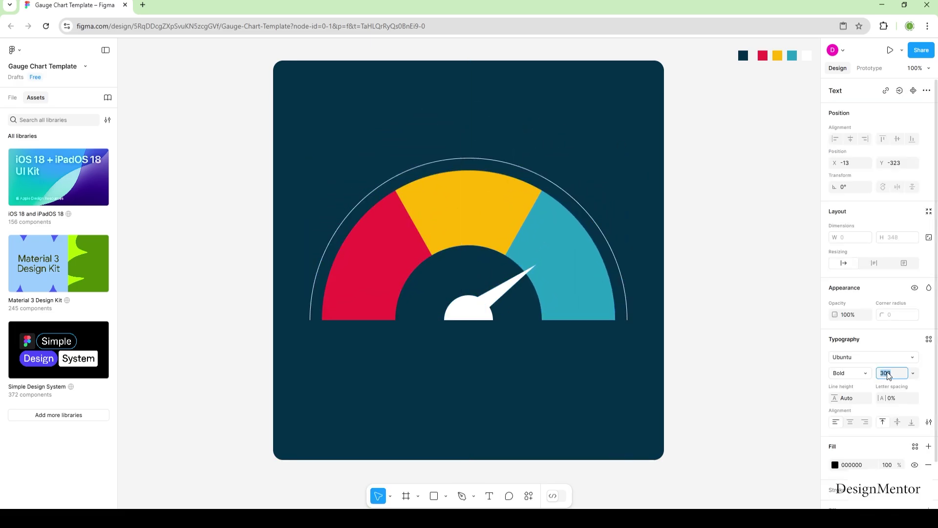
pyautogui.write('30')
pyautogui.press('Return')
pyautogui.write('50')
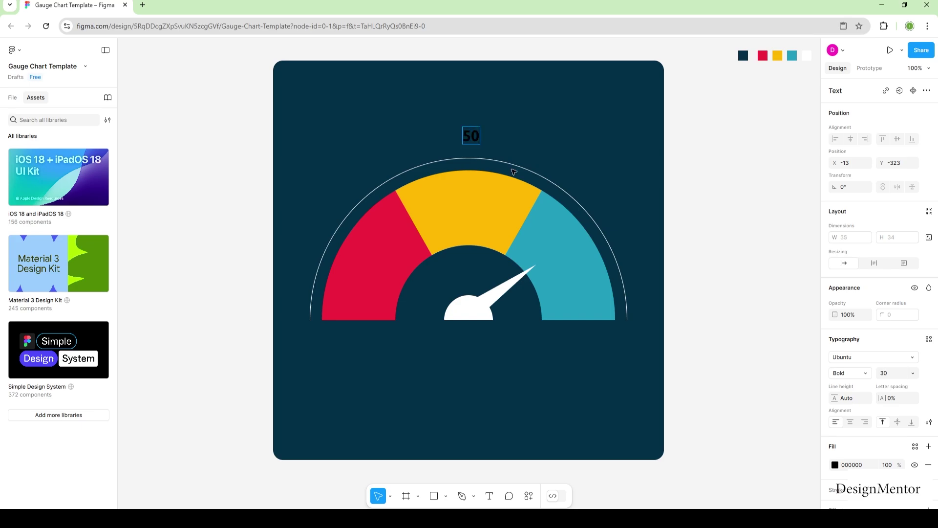
pyautogui.click(835, 465)
pyautogui.click(689, 264)
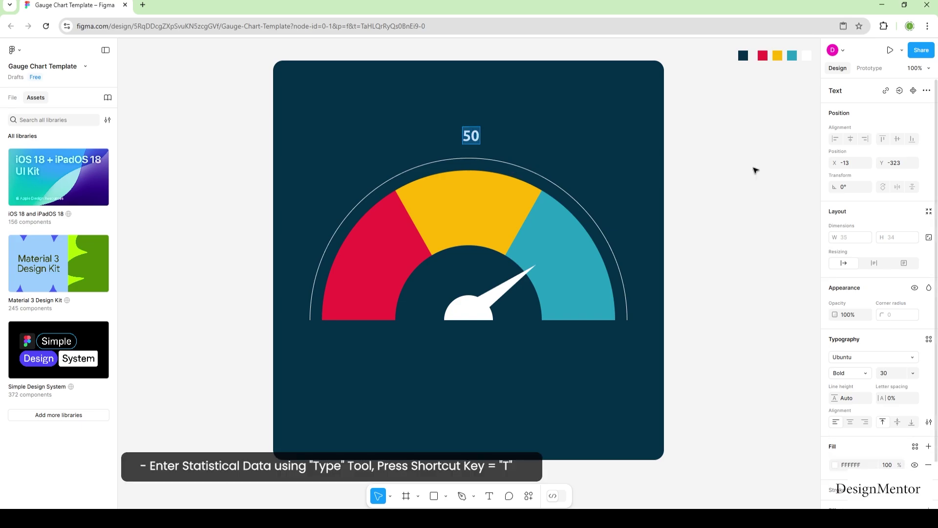
pyautogui.click(760, 303)
pyautogui.click(479, 140)
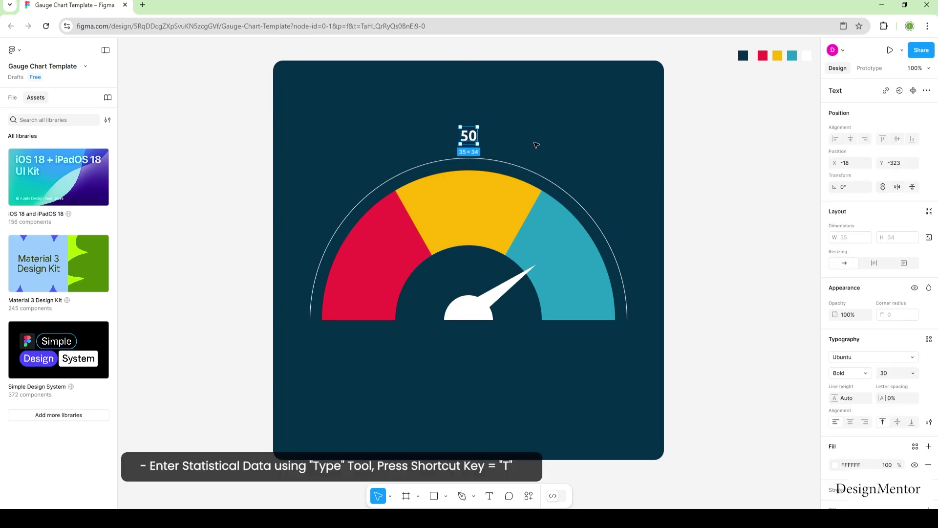
pyautogui.press('Left')
pyautogui.press('Left')
pyautogui.press('Left')
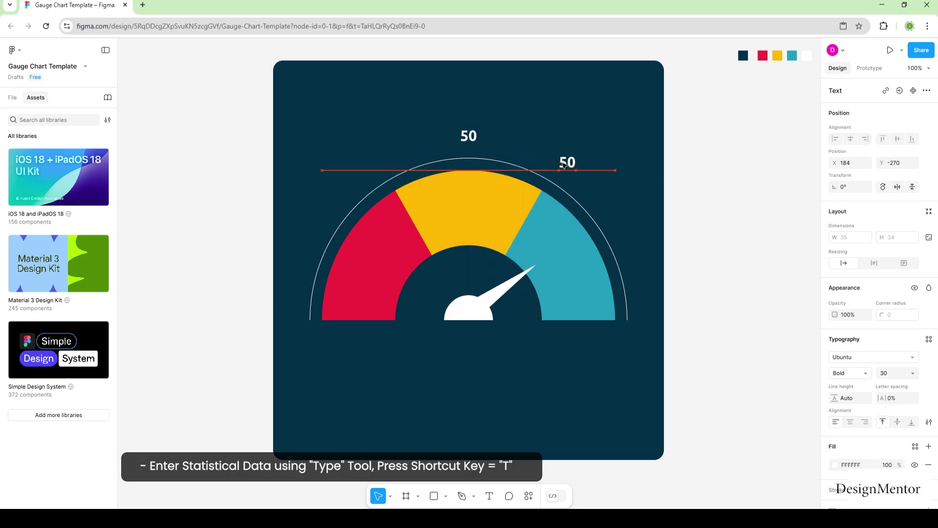
# Step: Duplicate the label as '75' at upper right and '100' at the right end
pyautogui.moveTo(481, 143)
pyautogui.mouseDown()
pyautogui.moveTo(574, 164)
pyautogui.moveTo(647, 311)
pyautogui.mouseUp()
pyautogui.doubleClick(562, 158)
pyautogui.write('75')
pyautogui.press('Escape')
pyautogui.doubleClick(648, 311)
pyautogui.write('100')
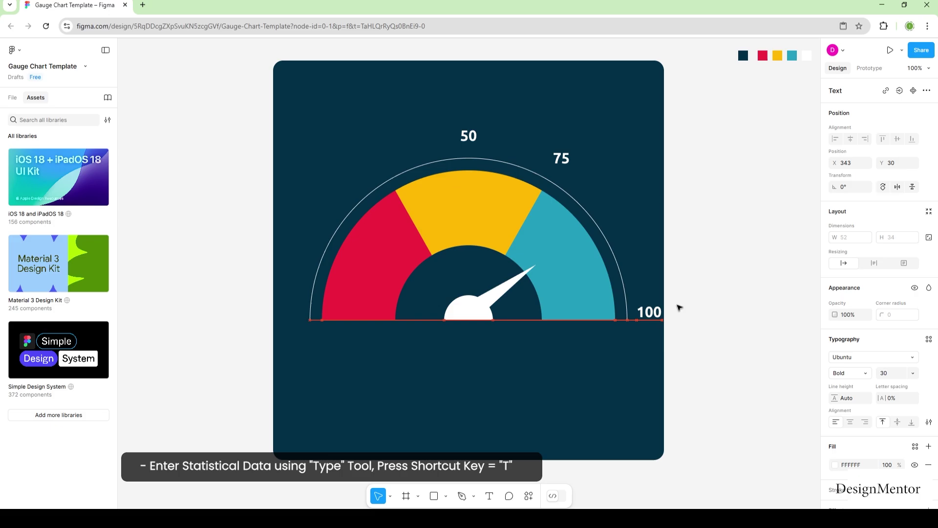
pyautogui.moveTo(468, 136); pyautogui.dragTo(469, 142)
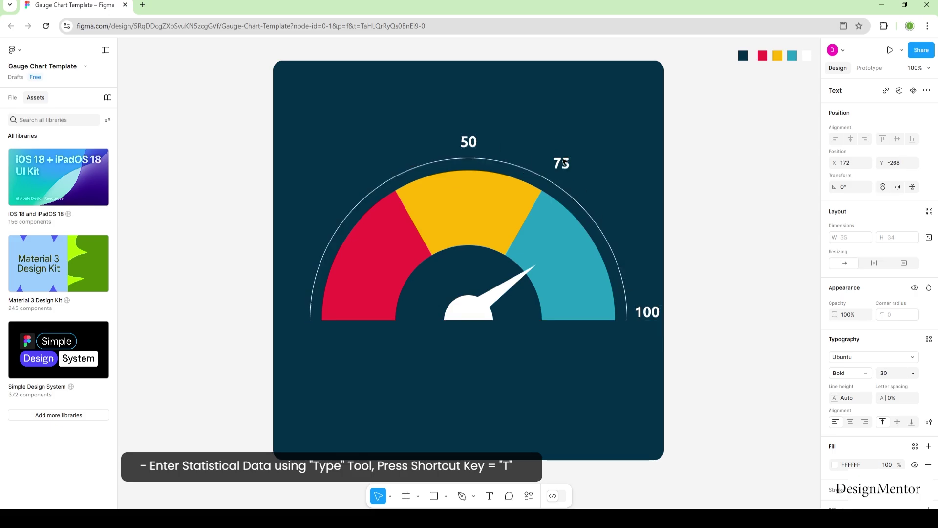
# Step: Position the '75' label and add a '25' copy at the arc's upper left
pyautogui.click(564, 163)
pyautogui.hotkey('shift', 'Left')
pyautogui.press('Down')
pyautogui.press('Down')
pyautogui.press('Down')
pyautogui.hotkey('shift', 'Left')
pyautogui.hotkey('shift', 'Left')
pyautogui.hotkey('shift', 'Left')
pyautogui.hotkey('shift', 'Left')
pyautogui.hotkey('shift', 'Left')
pyautogui.hotkey('shift', 'Left')
pyautogui.hotkey('shift', 'Left')
pyautogui.hotkey('shift', 'Left')
pyautogui.hotkey('shift', 'Left')
pyautogui.hotkey('shift', 'Left')
pyautogui.hotkey('shift', 'Left')
pyautogui.hotkey('shift', 'Left')
pyautogui.moveTo(562, 168); pyautogui.dragTo(587, 185)
pyautogui.moveTo(376, 170)
pyautogui.mouseDown()
pyautogui.moveTo(332, 190)
pyautogui.moveTo(345, 193)
pyautogui.mouseUp()
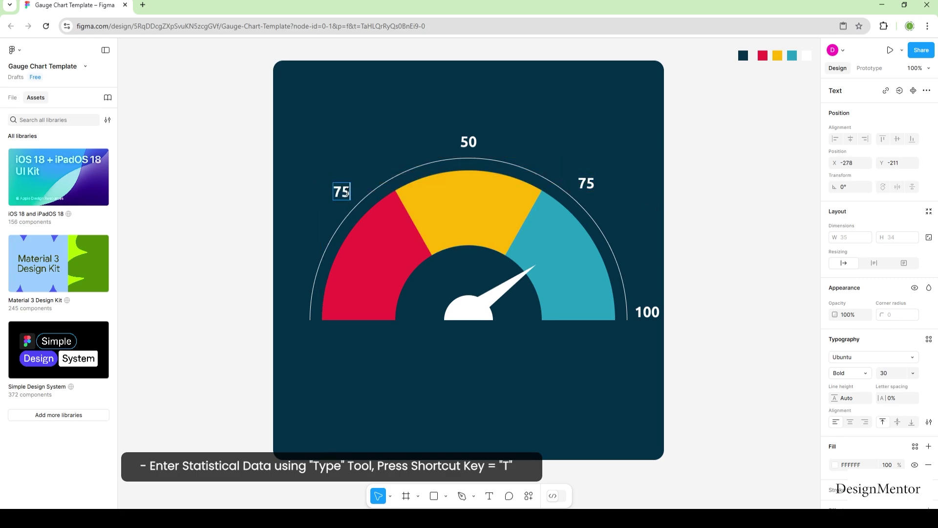
pyautogui.write('2')
pyautogui.press('Escape')
pyautogui.press('Escape')
# Step: Copy the '100' label to the arc's left end and change it to '0'
pyautogui.click(648, 311)
pyautogui.moveTo(648, 311)
pyautogui.mouseDown()
pyautogui.moveTo(290, 317)
pyautogui.moveTo(302, 322)
pyautogui.mouseUp()
pyautogui.doubleClick(289, 316)
pyautogui.write('0')
pyautogui.press('Escape')
pyautogui.click(719, 364)
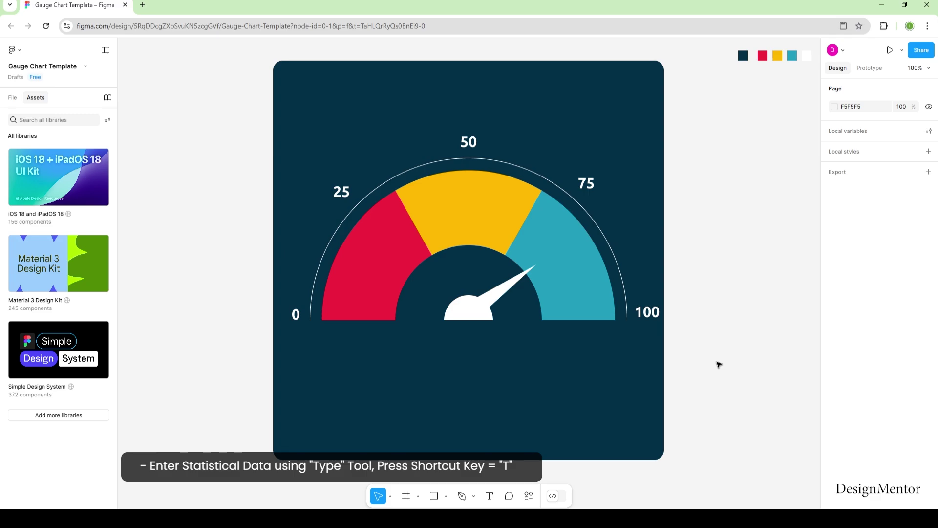
# Step: Add a white, Regular-weight, size 20 'Detractors' label below the gauge
pyautogui.press('t')
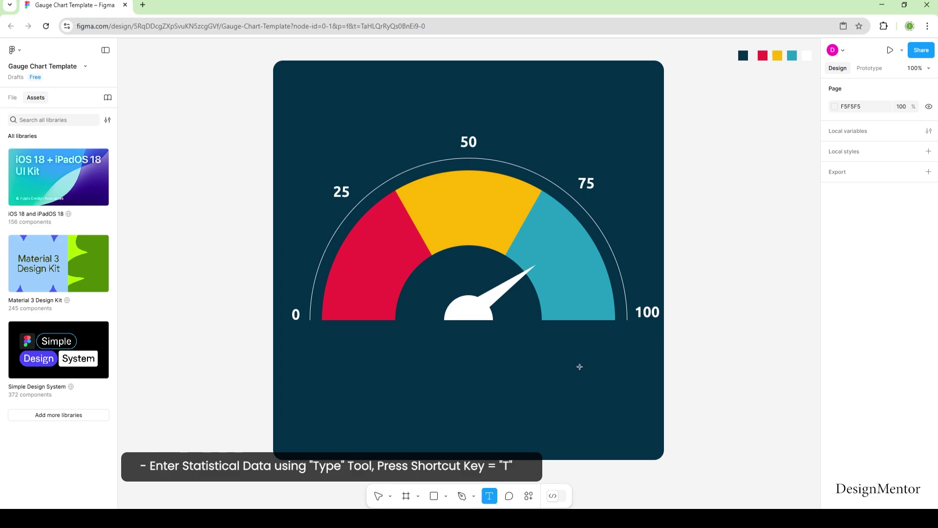
pyautogui.click(507, 364)
pyautogui.write('De')
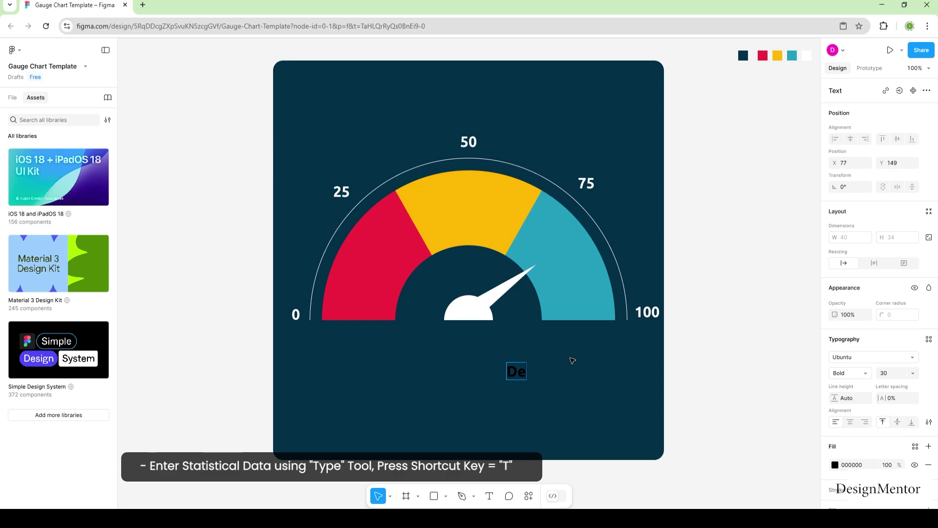
pyautogui.write('tractors')
pyautogui.hotkey('ctrl', 'a')
pyautogui.click(835, 465)
pyautogui.click(781, 461)
pyautogui.click(851, 373)
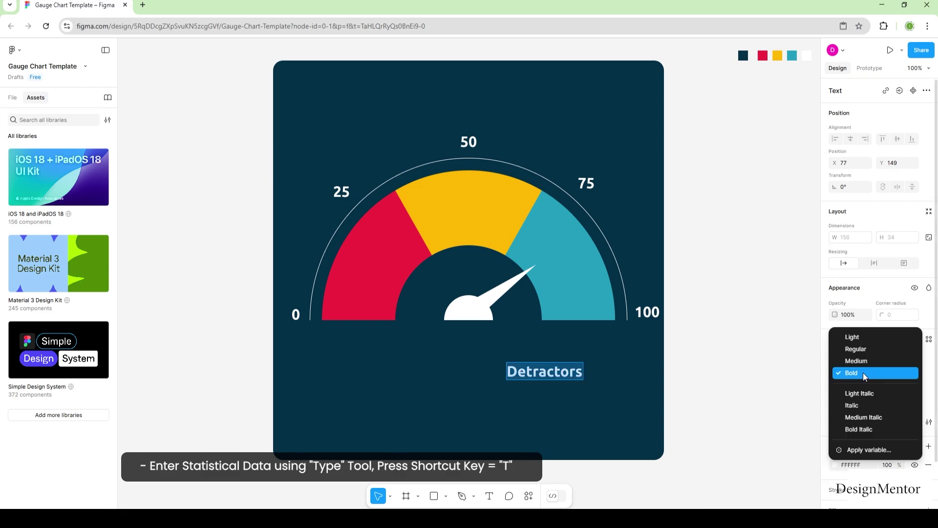
pyautogui.click(865, 349)
pyautogui.click(889, 372)
pyautogui.write('20')
# Step: Move Detractors lower right and stack copies reading 'Passives' and 'Promoters' beneath it
pyautogui.moveTo(530, 368); pyautogui.dragTo(591, 383)
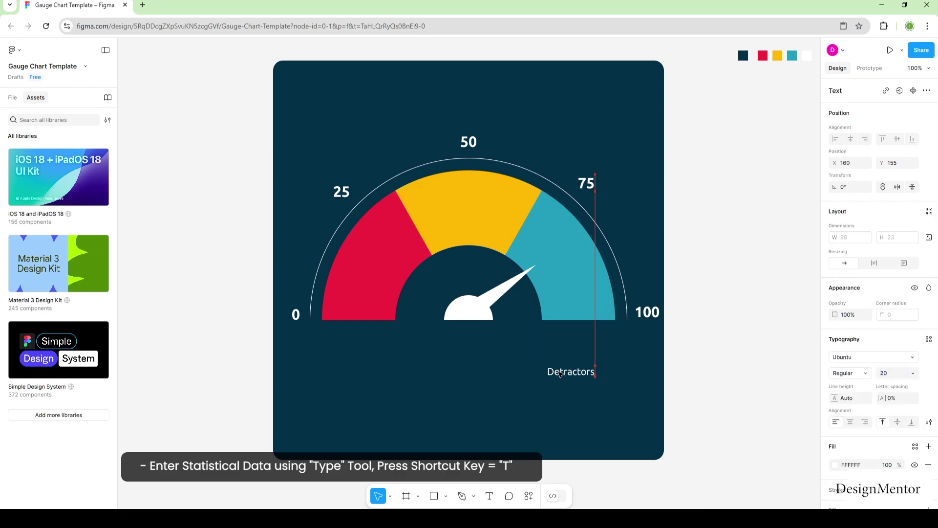
pyautogui.hotkey('shift', 'Down')
pyautogui.hotkey('shift', 'Down')
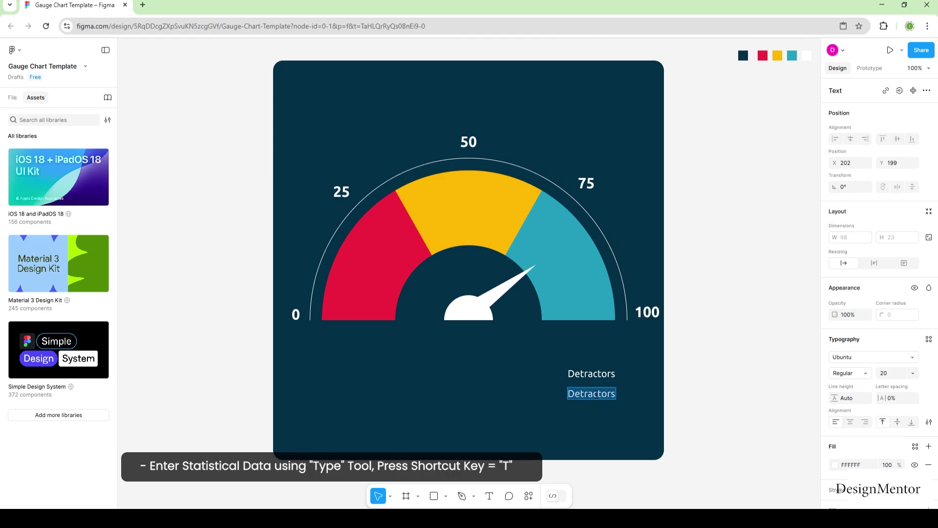
pyautogui.write('Passives')
pyautogui.press('Escape')
pyautogui.keyDown('alt'); pyautogui.moveTo(587, 397); pyautogui.dragTo(587, 416); pyautogui.keyUp('alt')
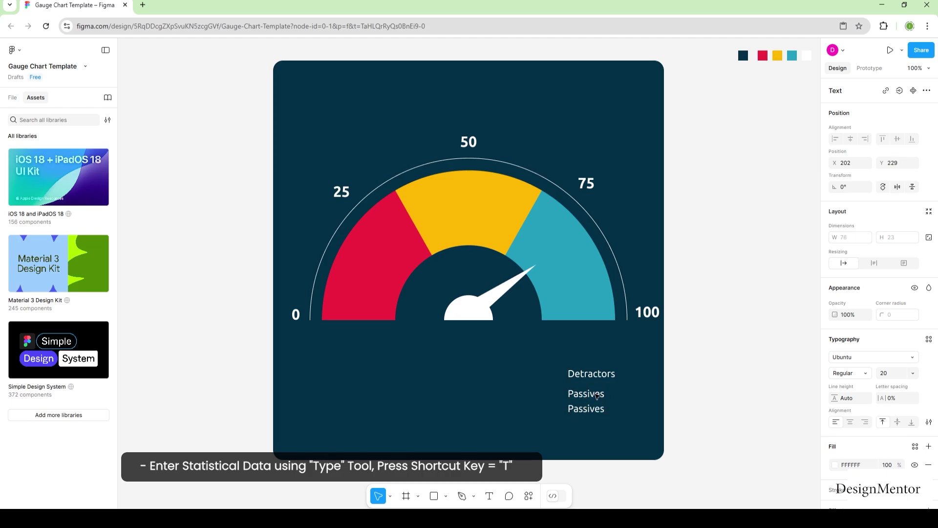
pyautogui.doubleClick(587, 415)
pyautogui.write('Promoters')
pyautogui.click(780, 409)
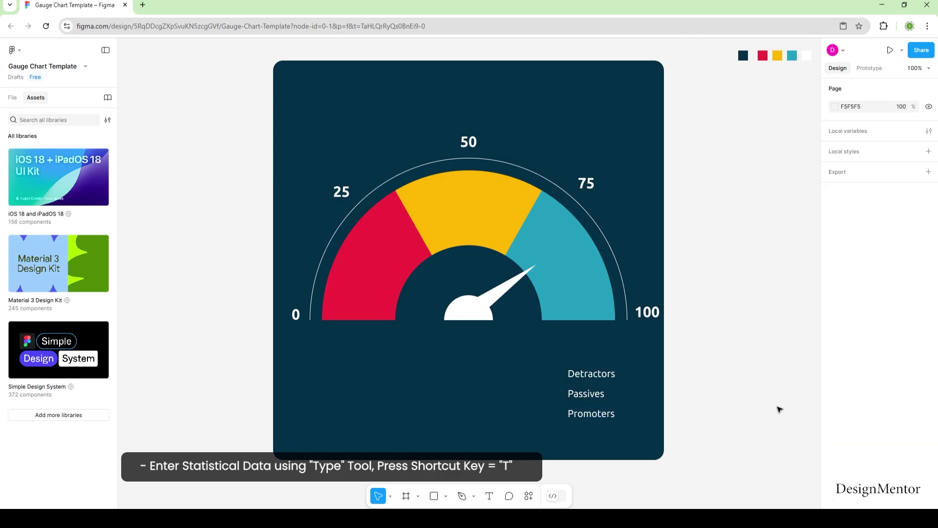
# Step: Draw a 30×30 test square beside the legend, then discard it
pyautogui.press('r')
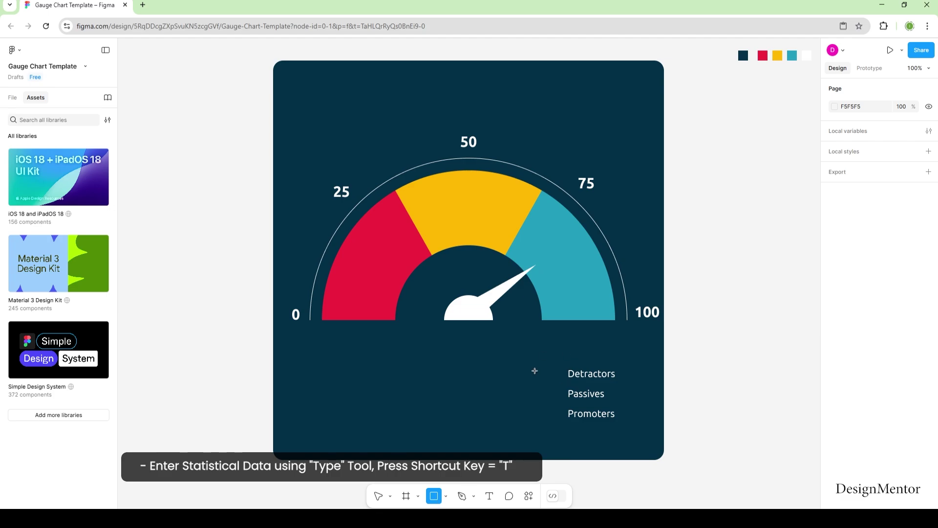
pyautogui.click(534, 370)
pyautogui.click(851, 237)
pyautogui.write('30')
pyautogui.press('Tab')
pyautogui.write('30')
pyautogui.press('Return')
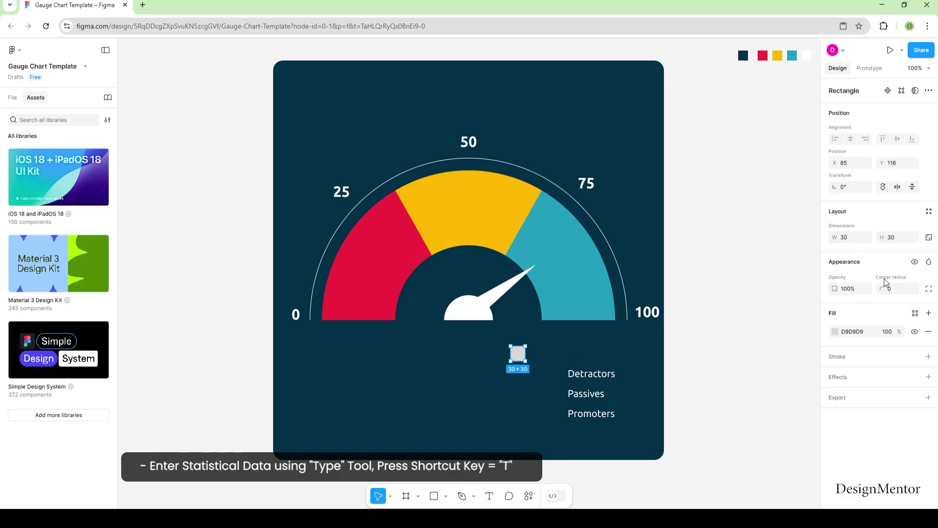
pyautogui.press('Escape')
# Step: Draw a 25×25 circle beside the Detractors label
pyautogui.click(439, 496)
pyautogui.click(435, 437)
pyautogui.moveTo(545, 373)
pyautogui.mouseDown()
pyautogui.moveTo(554, 384)
pyautogui.moveTo(548, 377)
pyautogui.mouseUp()
pyautogui.click(851, 237)
pyautogui.write('25')
pyautogui.press('Tab')
pyautogui.write('25')
pyautogui.press('Return')
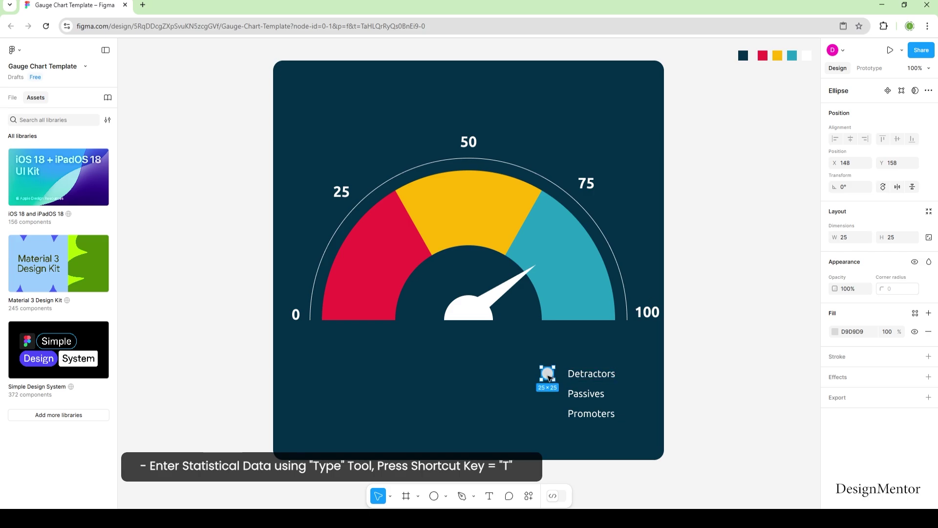
# Step: Make red, yellow and teal dots from the arc colours beside Detractors, Passives and Promoters
pyautogui.press('i')
pyautogui.click(381, 259)
pyautogui.hotkey('ctrl', 'd')
pyautogui.hotkey('shift', 'Down')
pyautogui.hotkey('shift', 'Down')
pyautogui.hotkey('shift', 'Down')
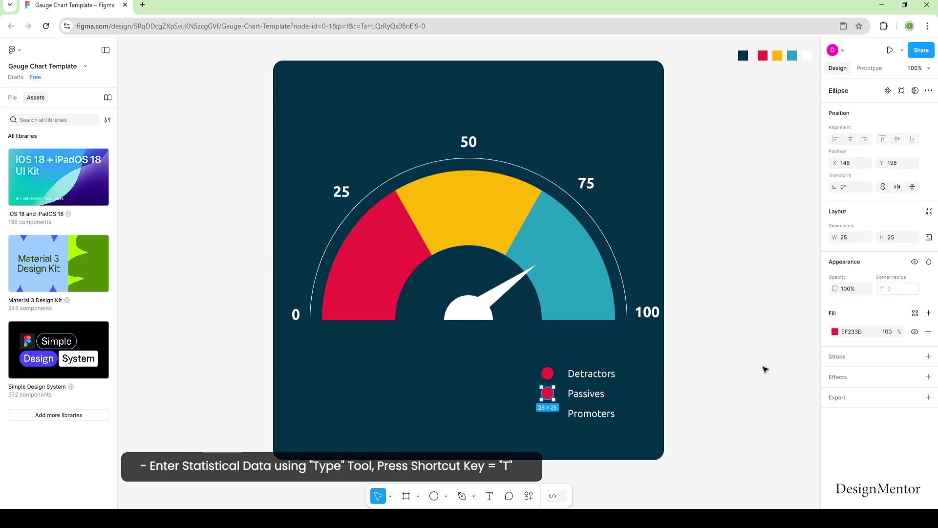
pyautogui.press('i')
pyautogui.click(460, 184)
pyautogui.hotkey('ctrl', 'd')
pyautogui.hotkey('shift', 'Down')
pyautogui.hotkey('shift', 'Down')
pyautogui.hotkey('shift', 'Down')
pyautogui.press('i')
pyautogui.click(570, 260)
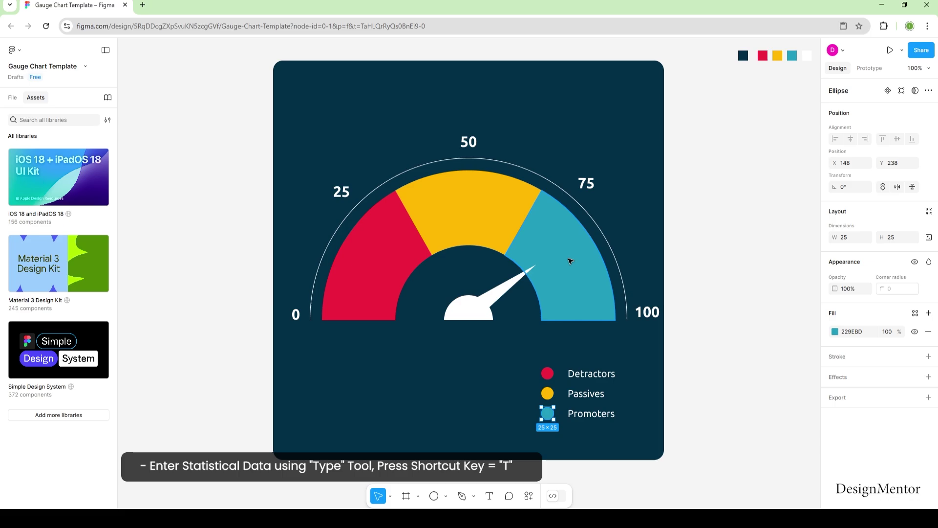
# Step: Shrink all three legend dots to width 20
pyautogui.press('Escape')
pyautogui.moveTo(560, 362); pyautogui.dragTo(537, 425)
pyautogui.click(844, 237)
pyautogui.write('20')
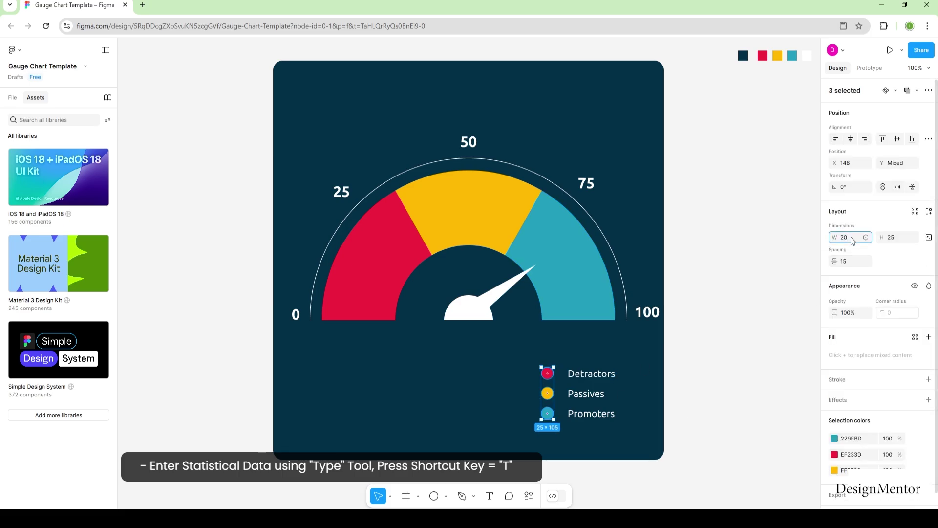
pyautogui.press('Return')
pyautogui.click(676, 387)
pyautogui.click(582, 374)
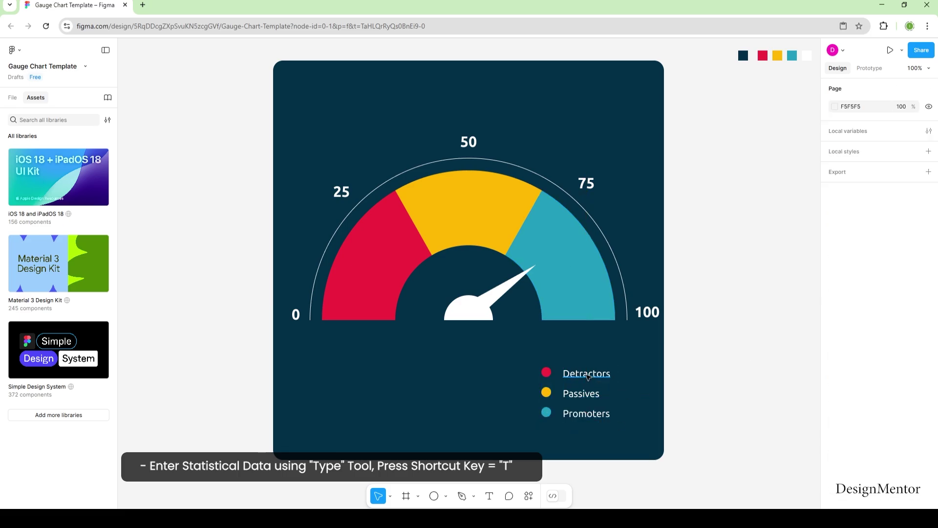
# Step: Select all legend dots and labels and move them down and right
pyautogui.click(587, 376)
pyautogui.click(569, 391)
pyautogui.click(595, 415)
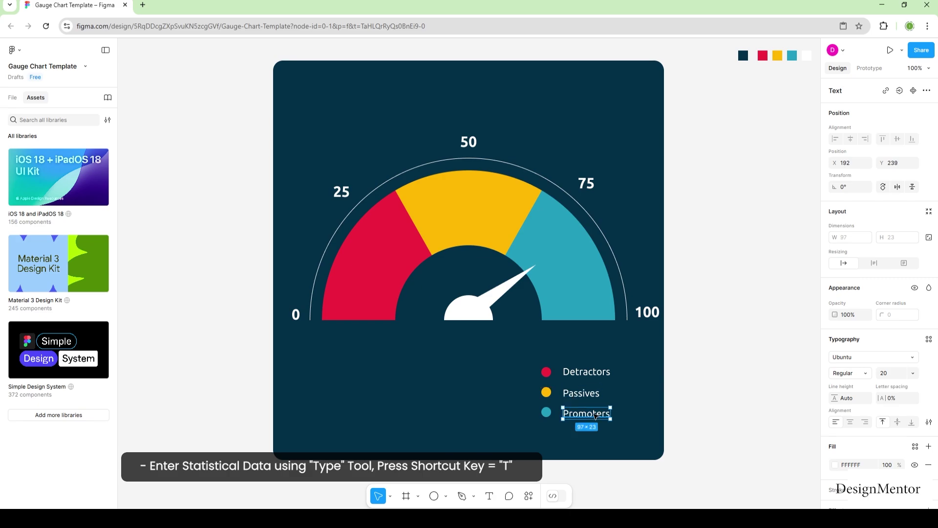
pyautogui.moveTo(630, 439); pyautogui.dragTo(535, 361)
pyautogui.moveTo(590, 415); pyautogui.dragTo(614, 430)
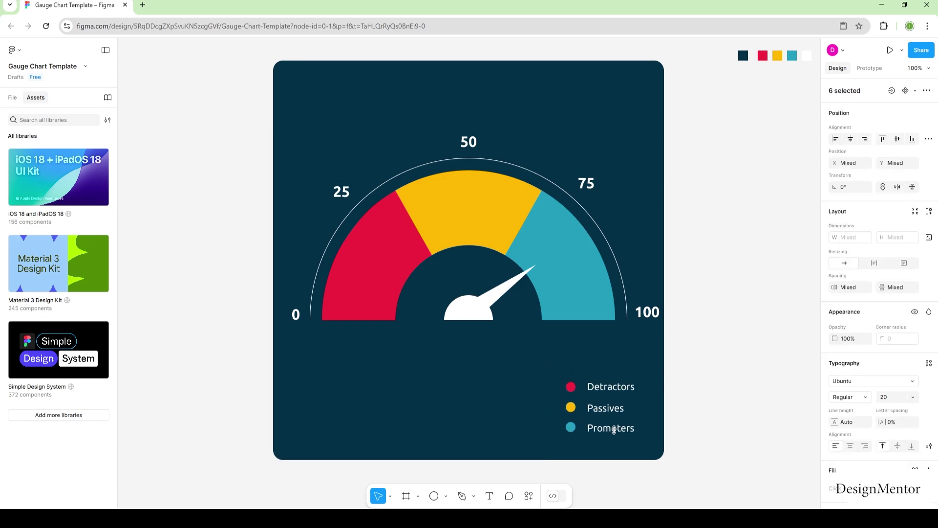
pyautogui.click(744, 421)
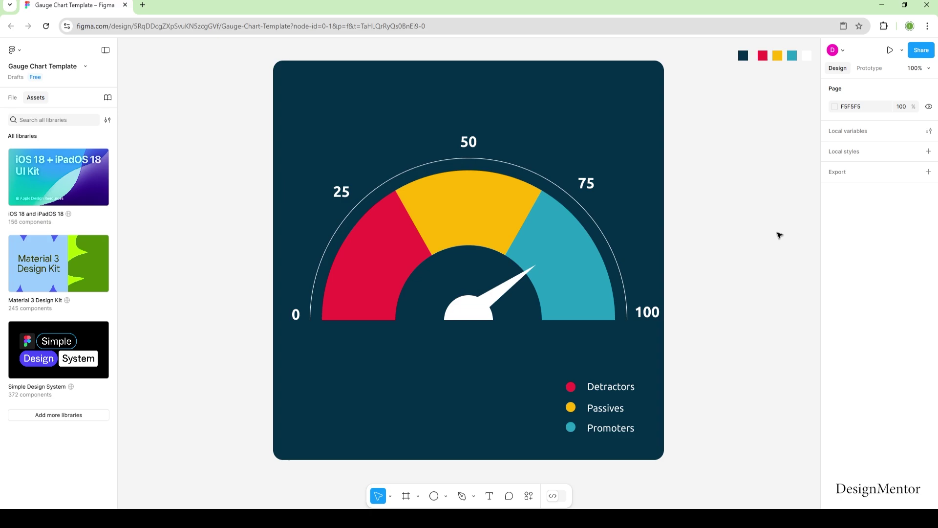
pyautogui.moveTo(589, 371); pyautogui.dragTo(634, 438)
pyautogui.click(634, 438)
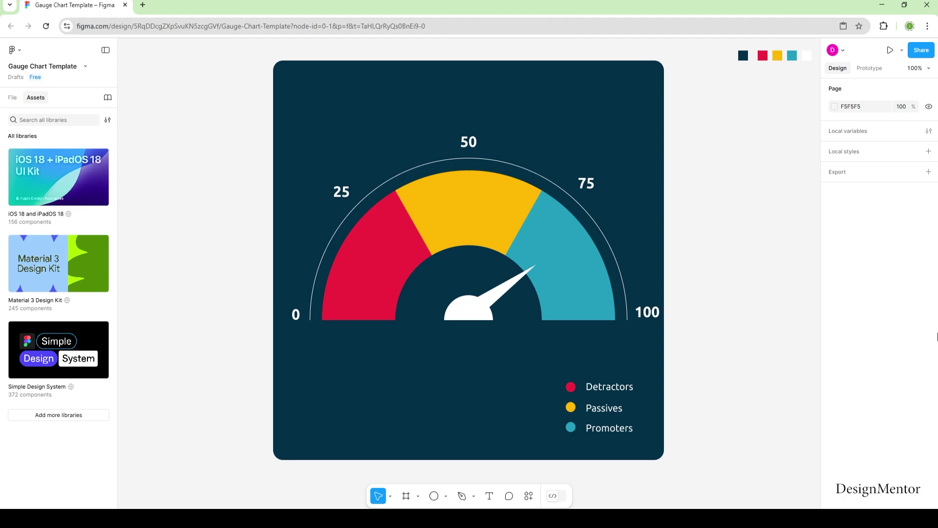
# Step: Draw a white line across the base of the gauge
pyautogui.click(446, 496)
pyautogui.click(452, 409)
pyautogui.moveTo(287, 323); pyautogui.dragTo(647, 323)
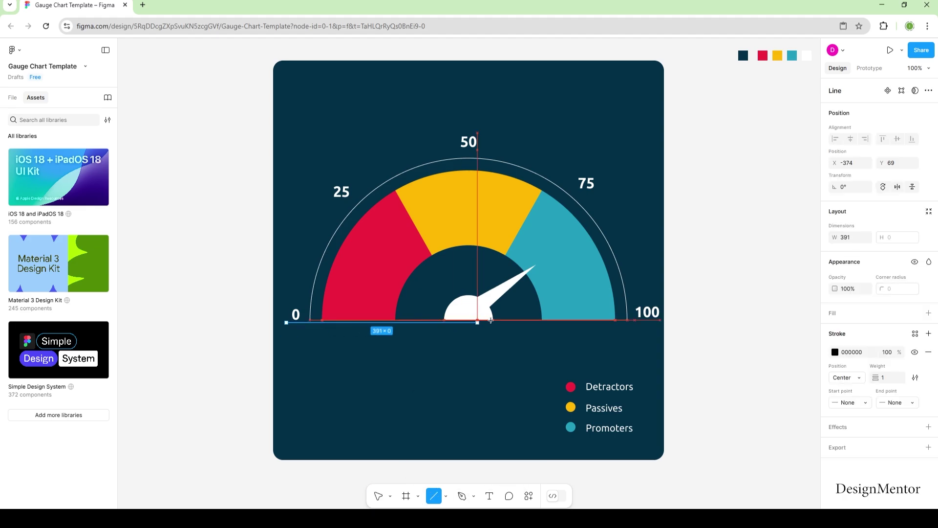
pyautogui.click(835, 351)
pyautogui.click(726, 292)
pyautogui.click(717, 212)
# Step: Nudge the baseline up to the arc base and centre it between the 0 and 100 labels
pyautogui.click(577, 323)
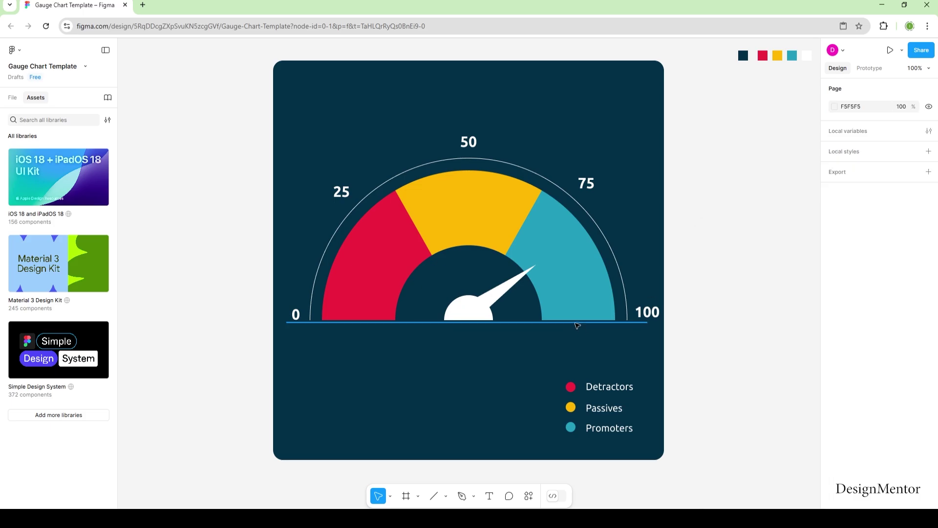
pyautogui.press('Up')
pyautogui.press('Up')
pyautogui.press('Up')
pyautogui.click(747, 283)
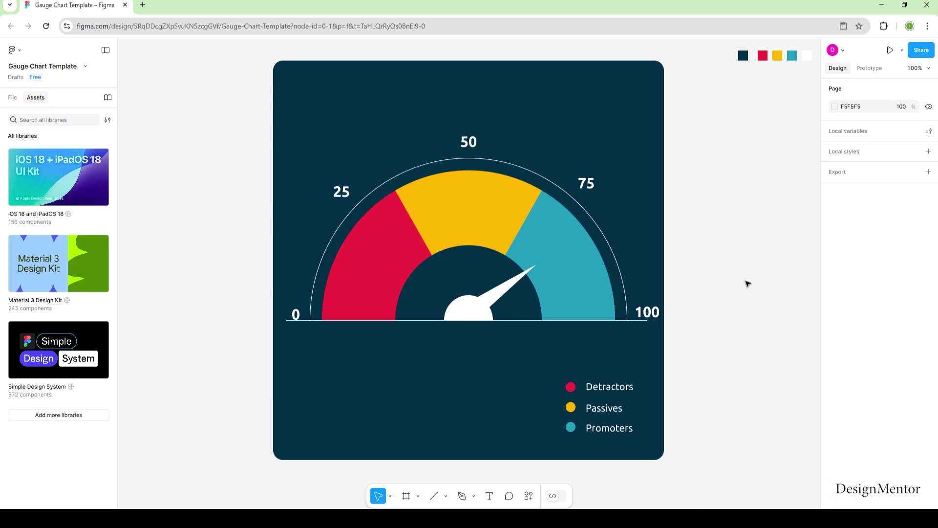
pyautogui.click(635, 321)
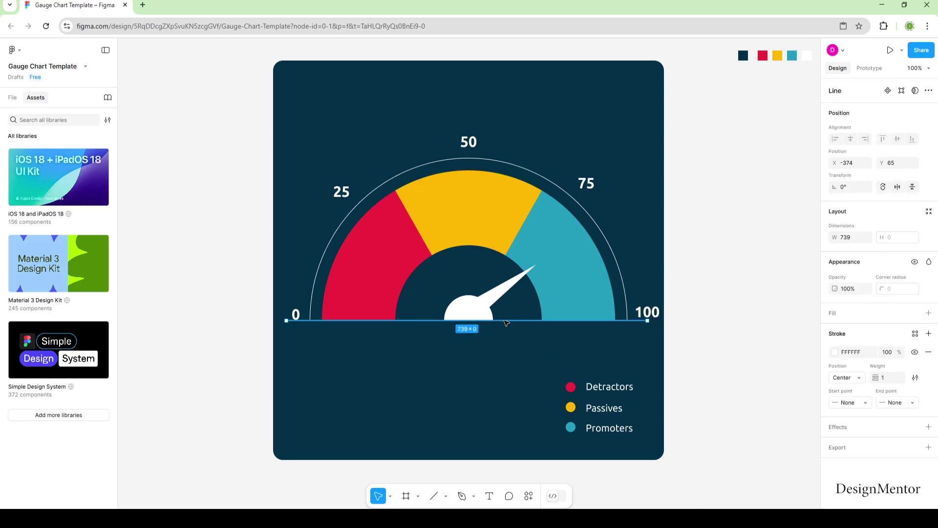
pyautogui.moveTo(505, 322); pyautogui.dragTo(507, 323)
pyautogui.click(726, 337)
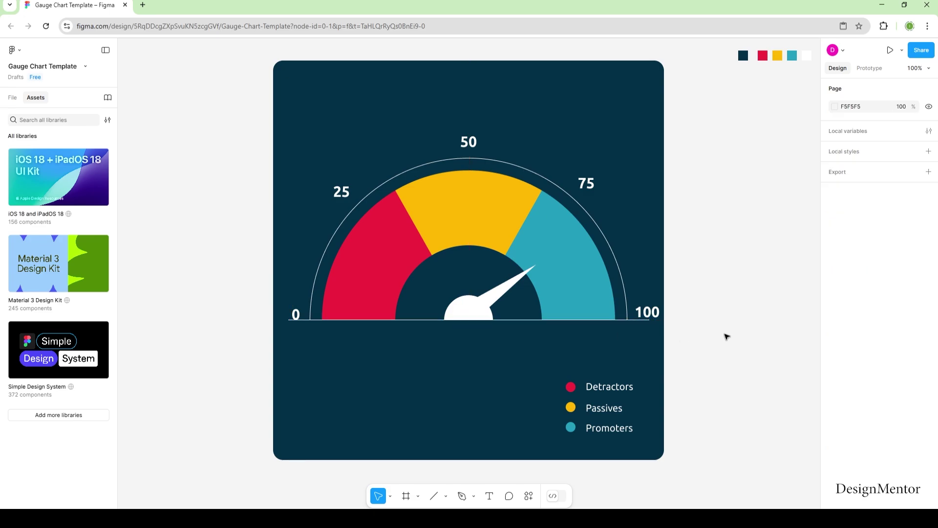